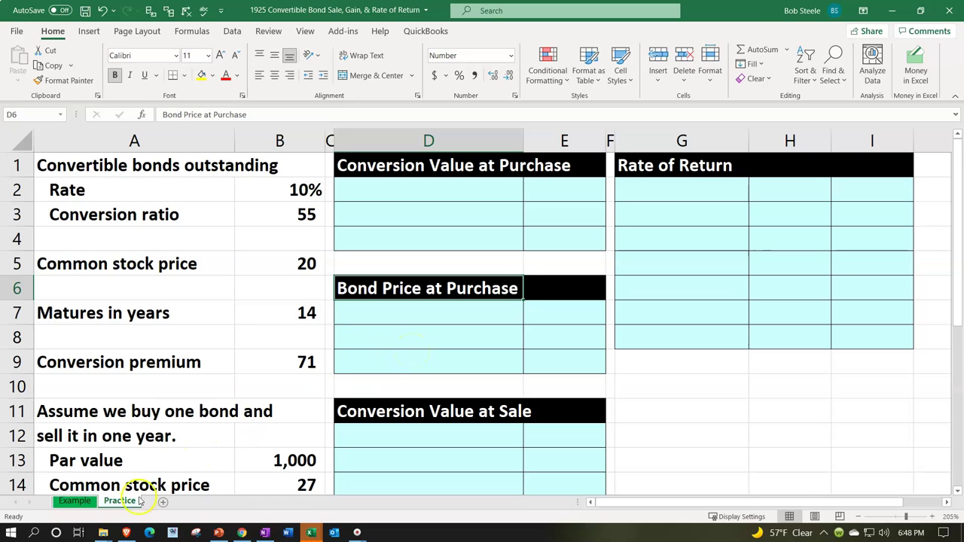
# Step: Review the Practice sheet's bond purchase data in column A, from the common stock price down to the one-year sale assumption
pyautogui.click(92, 503)
pyautogui.click(119, 501)
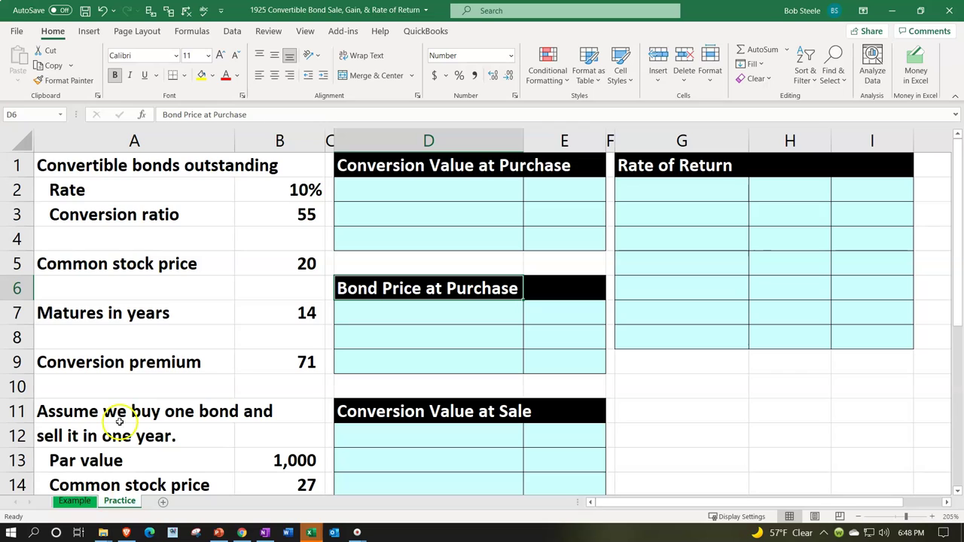
pyautogui.click(133, 346)
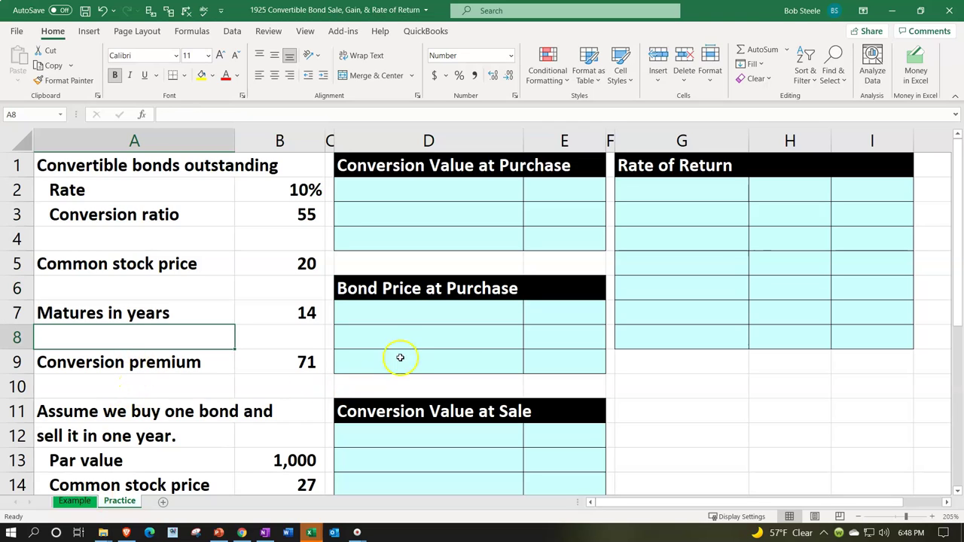
pyautogui.click(404, 353)
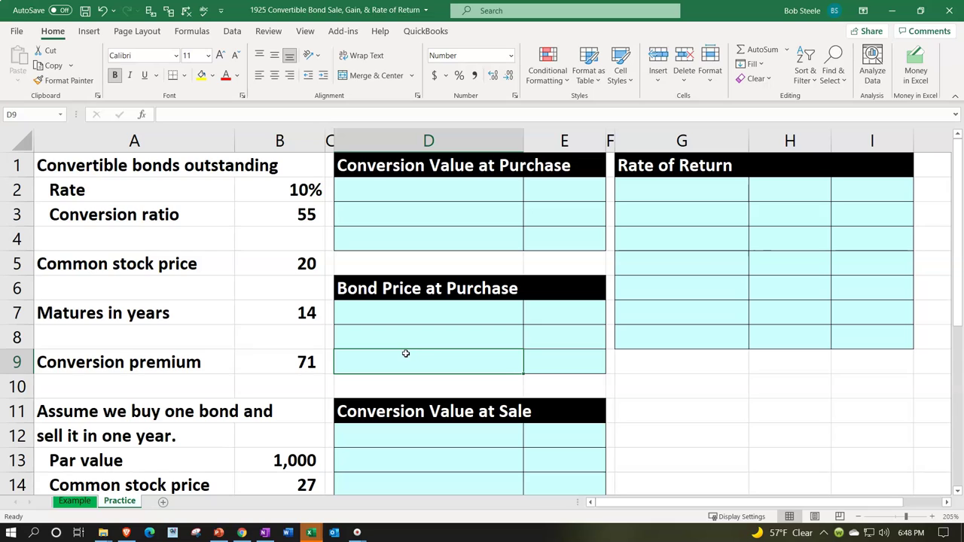
pyautogui.click(173, 241)
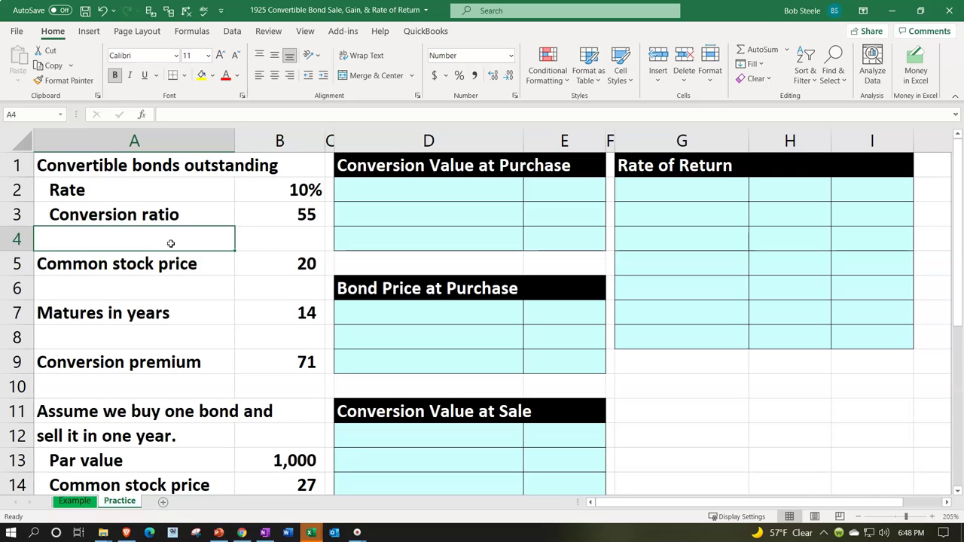
pyautogui.press('Down')
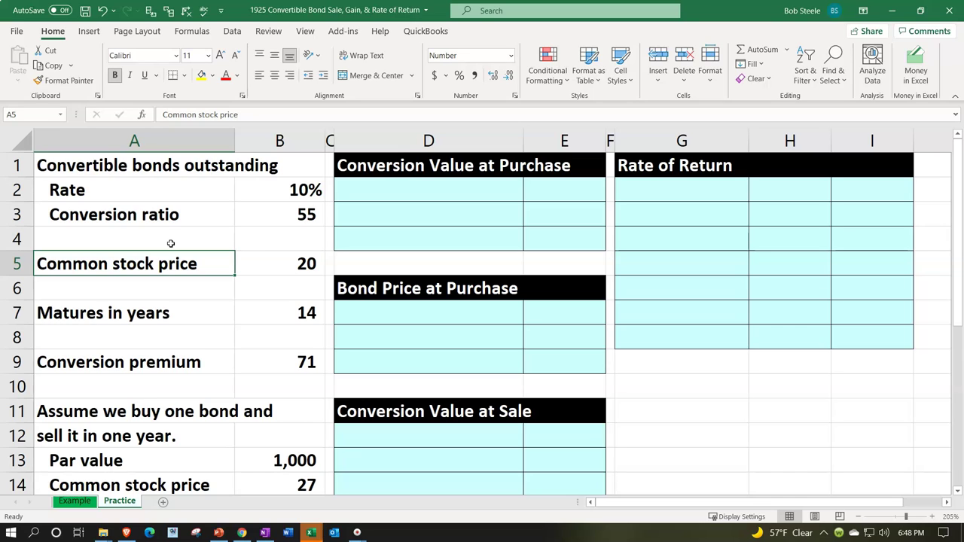
pyautogui.press('Down')
pyautogui.press('Down')
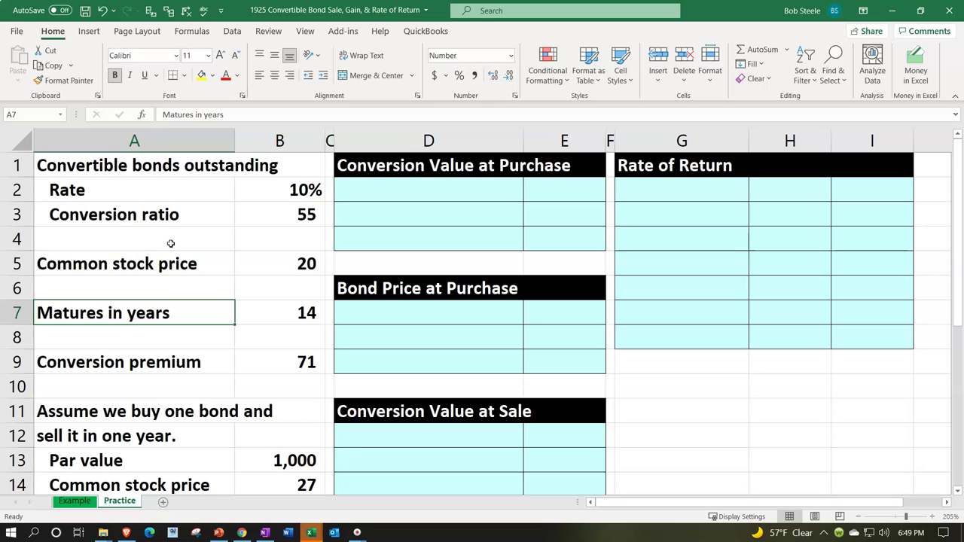
pyautogui.press('Down')
pyautogui.press('Down')
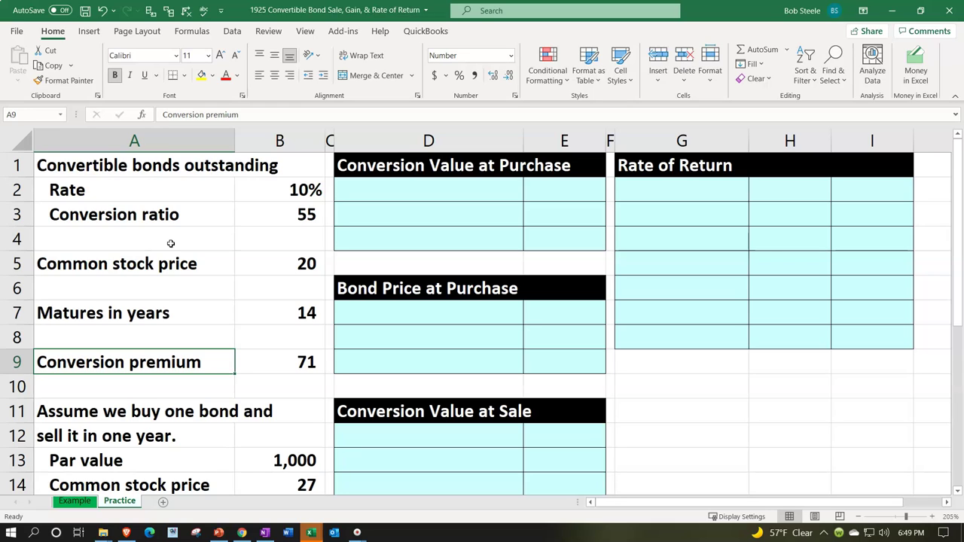
pyautogui.press('Down')
pyautogui.press('Down')
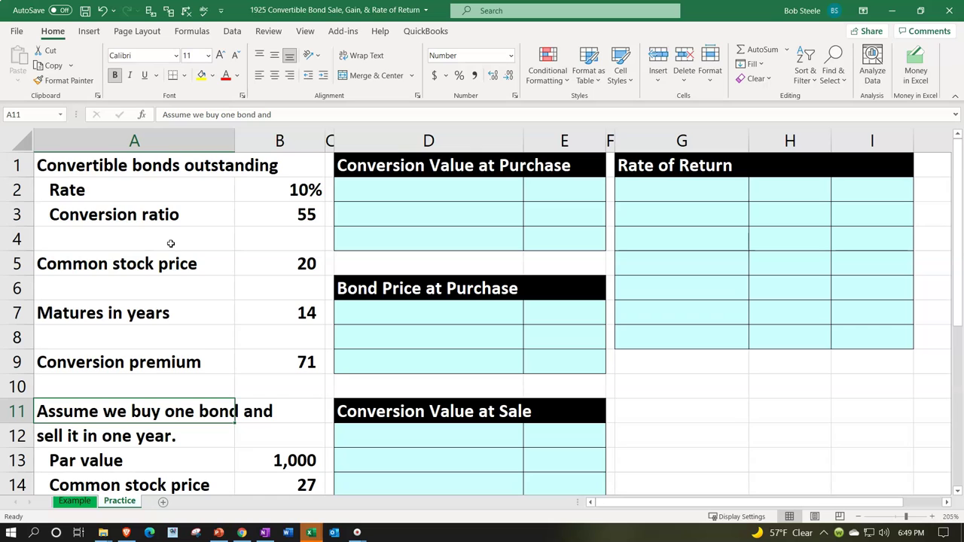
# Step: Compare the par value, common stock price and conversion premium at sale with the corresponding purchase figures in column B
pyautogui.scroll(-1, 271, 363)
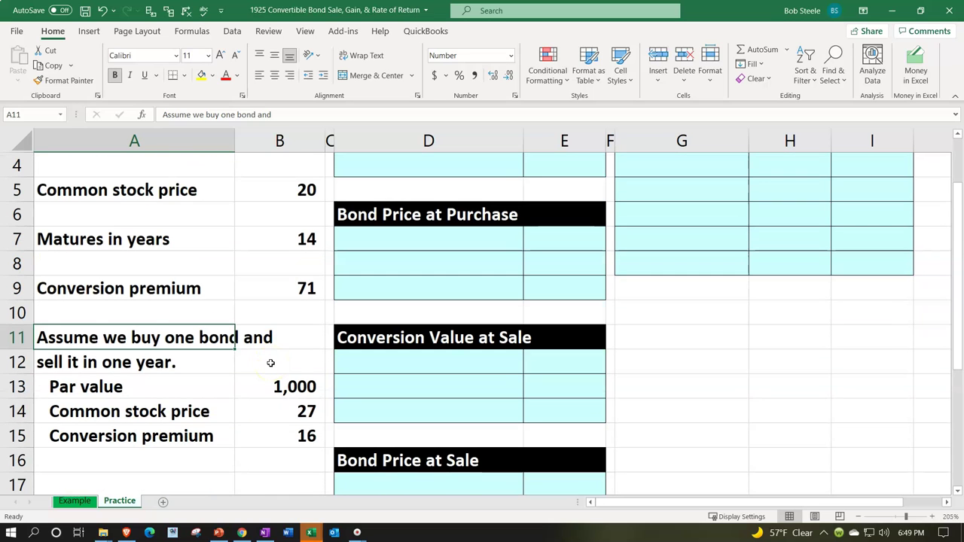
pyautogui.scroll(-1, 270, 363)
pyautogui.click(254, 305)
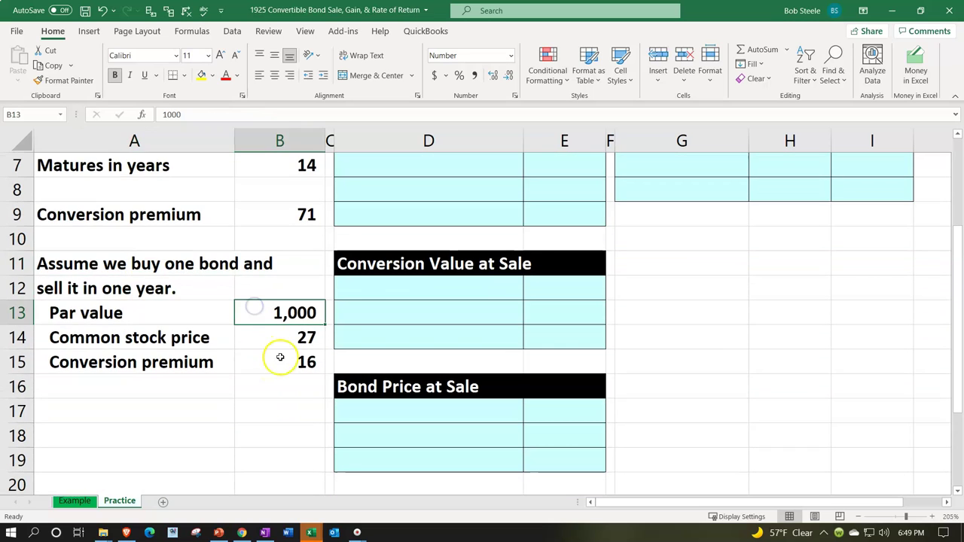
pyautogui.press('Down')
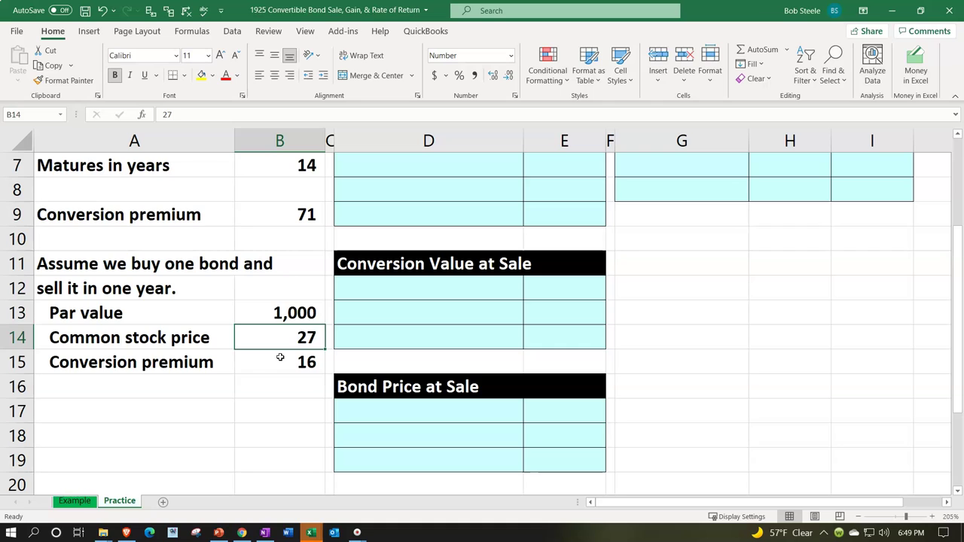
pyautogui.scroll(1, 279, 358)
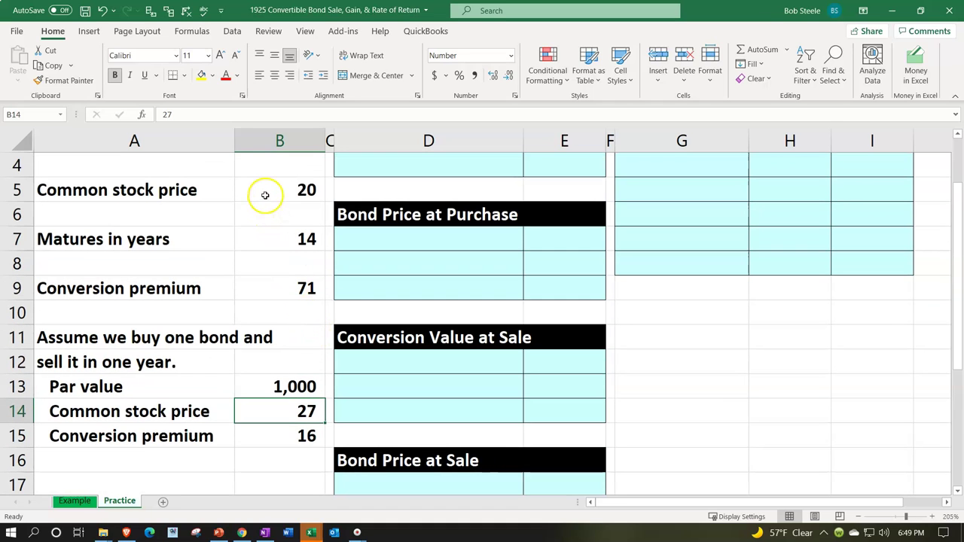
pyautogui.click(265, 195)
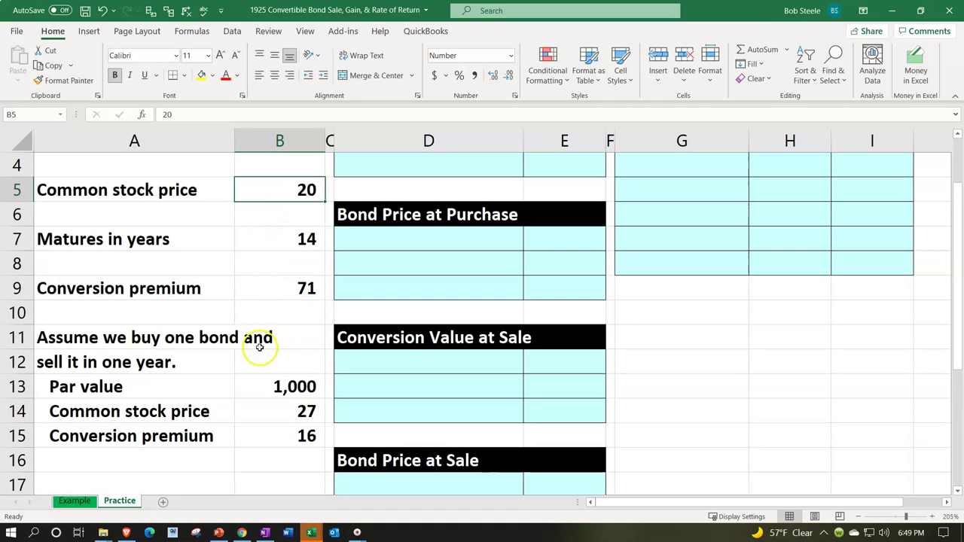
pyautogui.click(260, 435)
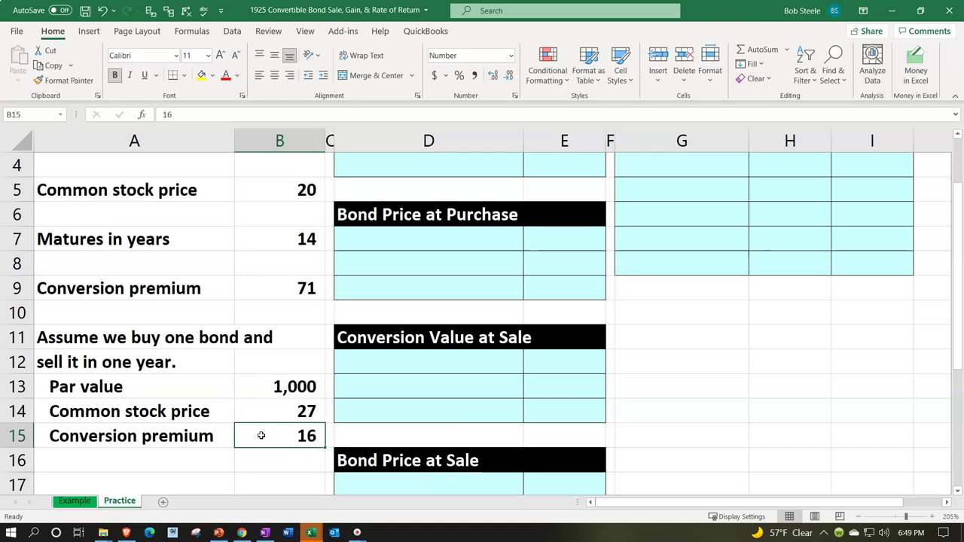
pyautogui.click(253, 287)
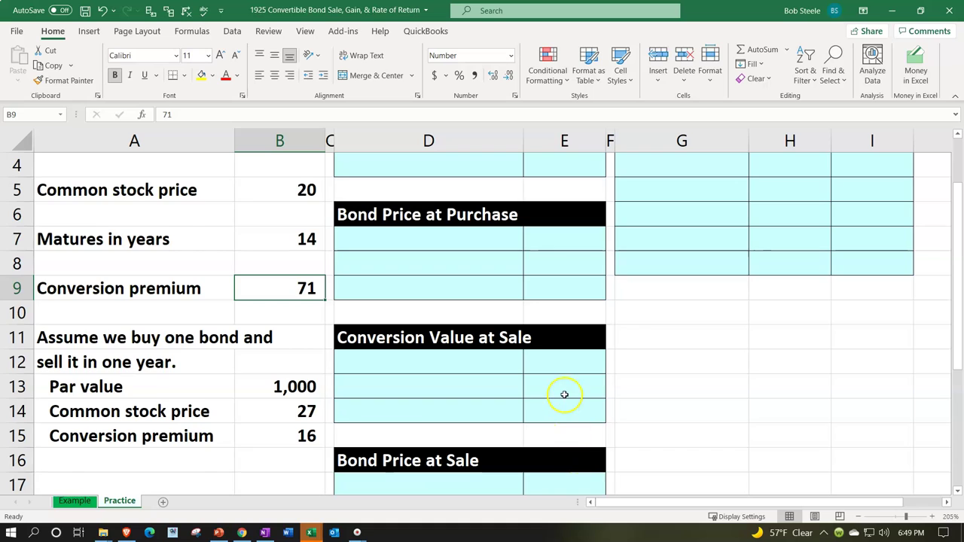
# Step: Fill the first row of the Conversion Value at Purchase table by linking D2 to the conversion ratio label A3 and E2 to B3
pyautogui.scroll(1, 565, 354)
pyautogui.click(446, 188)
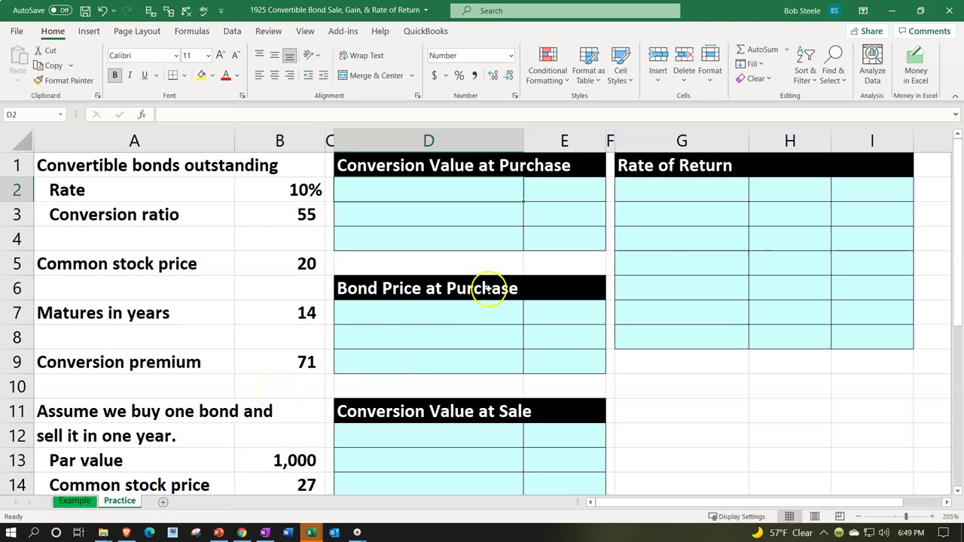
pyautogui.write('=')
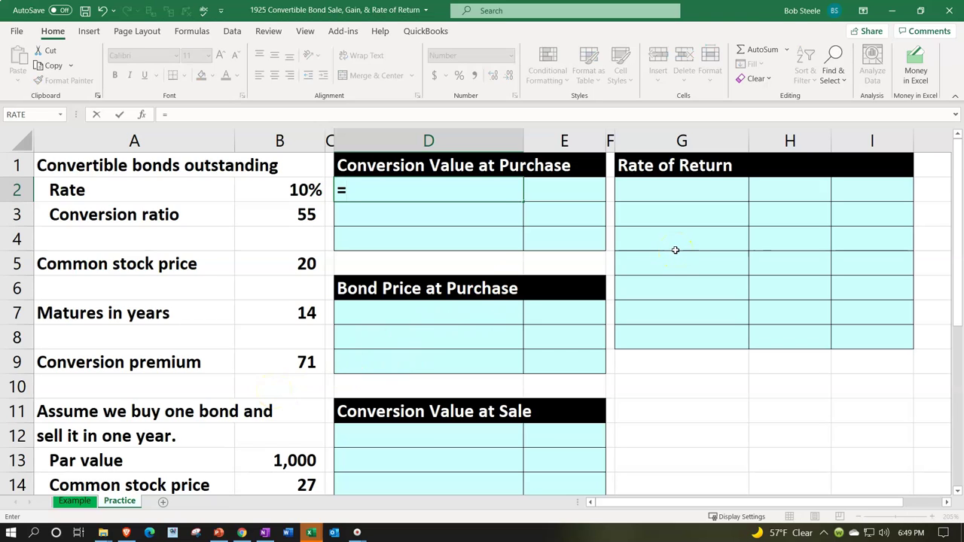
pyautogui.press('Left')
pyautogui.press('Left')
pyautogui.press('Left')
pyautogui.press('Down')
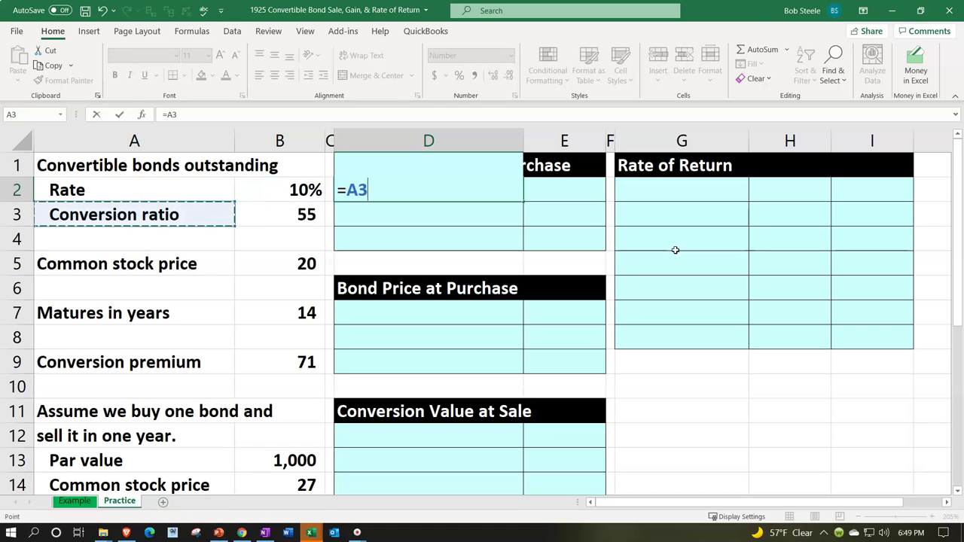
pyautogui.press('Tab')
pyautogui.write('+')
pyautogui.press('Left')
pyautogui.press('Left')
pyautogui.press('Left')
pyautogui.press('Down')
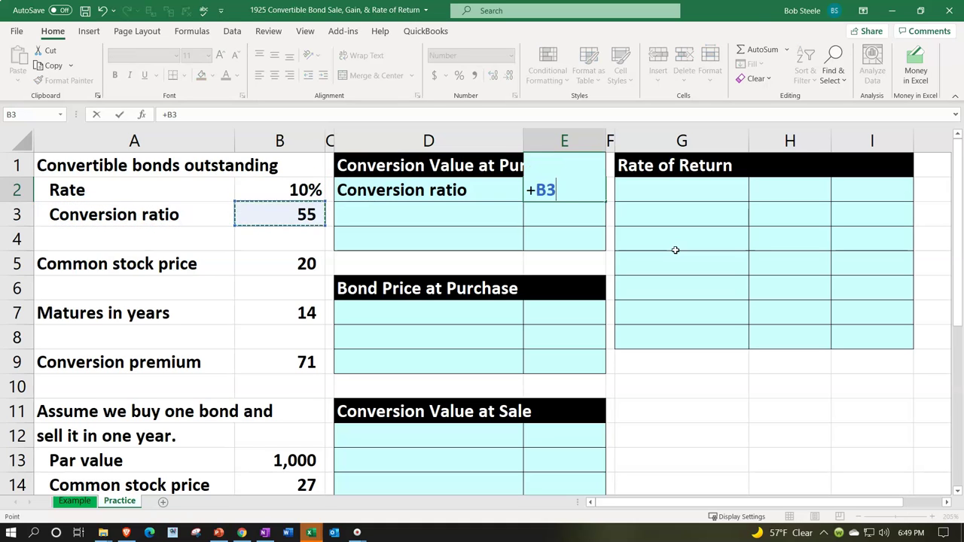
pyautogui.press('Return')
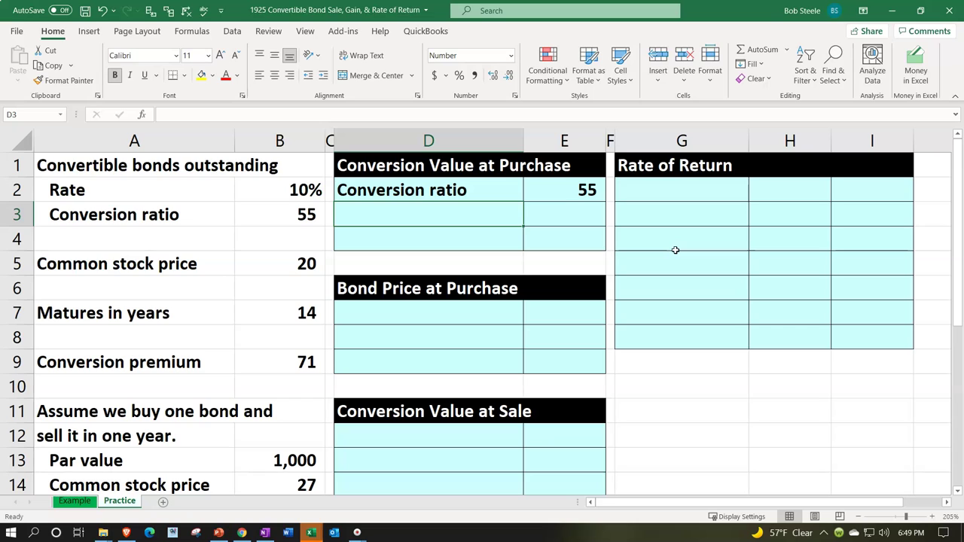
# Step: Link D3 to the common stock price label in A5 and E3 to its value in B5
pyautogui.write('=')
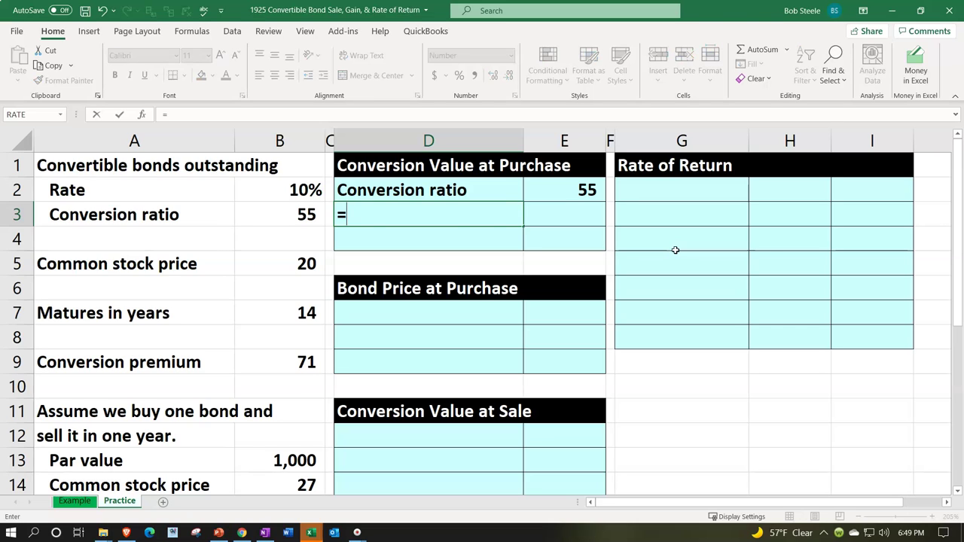
pyautogui.press('Down')
pyautogui.press('Down')
pyautogui.press('Down')
pyautogui.press('Left')
pyautogui.press('Left')
pyautogui.press('Left')
pyautogui.press('Up')
pyautogui.press('Tab')
pyautogui.write('+')
pyautogui.press('Left')
pyautogui.press('Down')
pyautogui.press('Down')
pyautogui.press('Left')
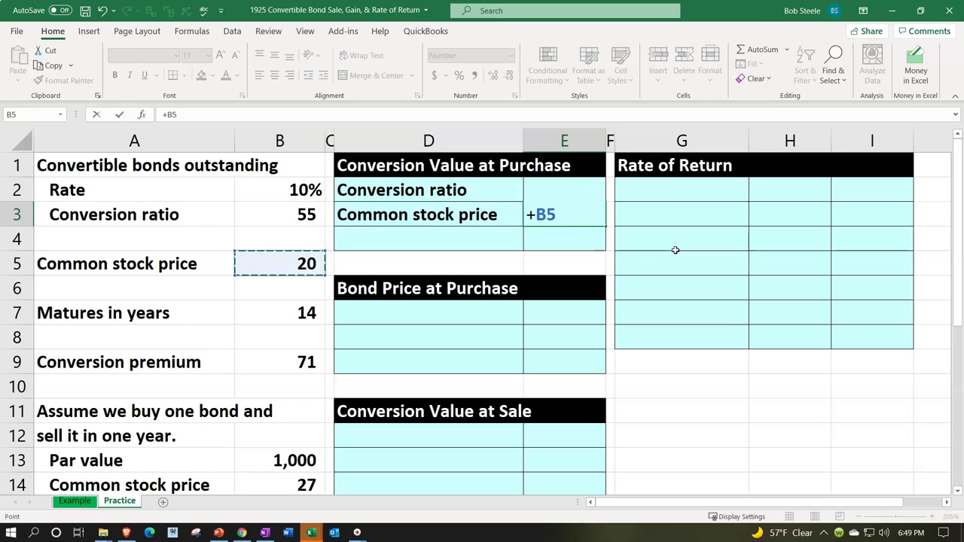
pyautogui.press('Return')
# Step: Underline the common stock price value in E3
pyautogui.press('Up')
pyautogui.press('Right')
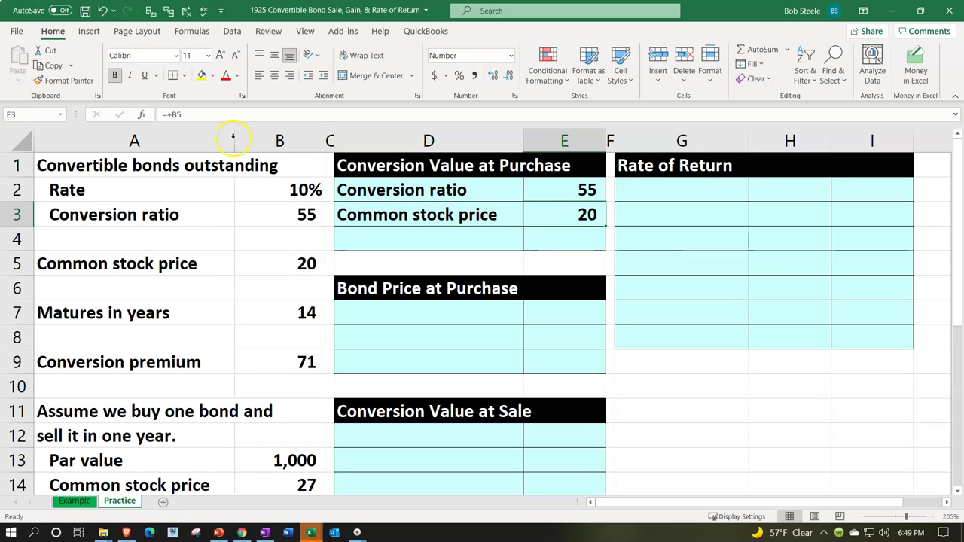
pyautogui.click(143, 75)
# Step: Label D4 "Conversion value" and calculate it in E4 by multiplying E2 by E3
pyautogui.press('Down')
pyautogui.press('Left')
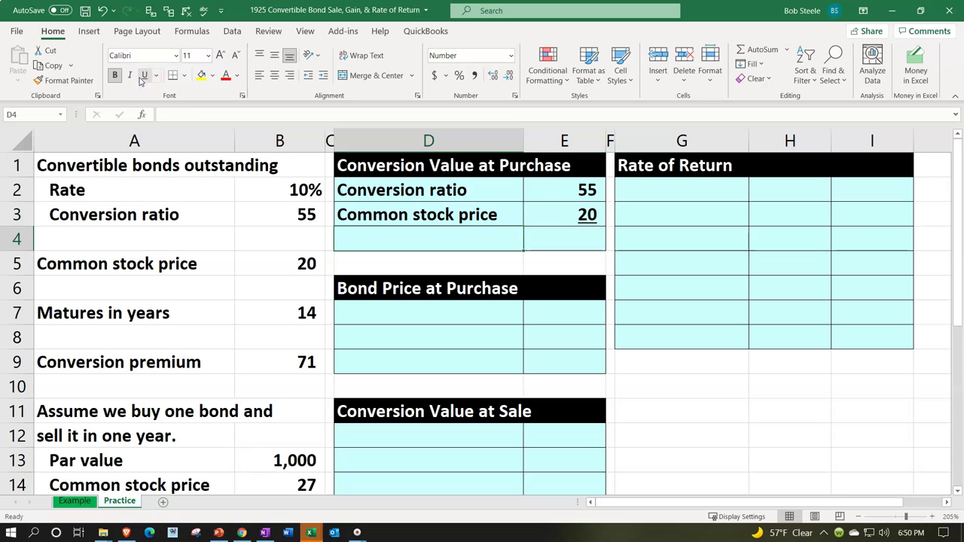
pyautogui.write('Conversion ')
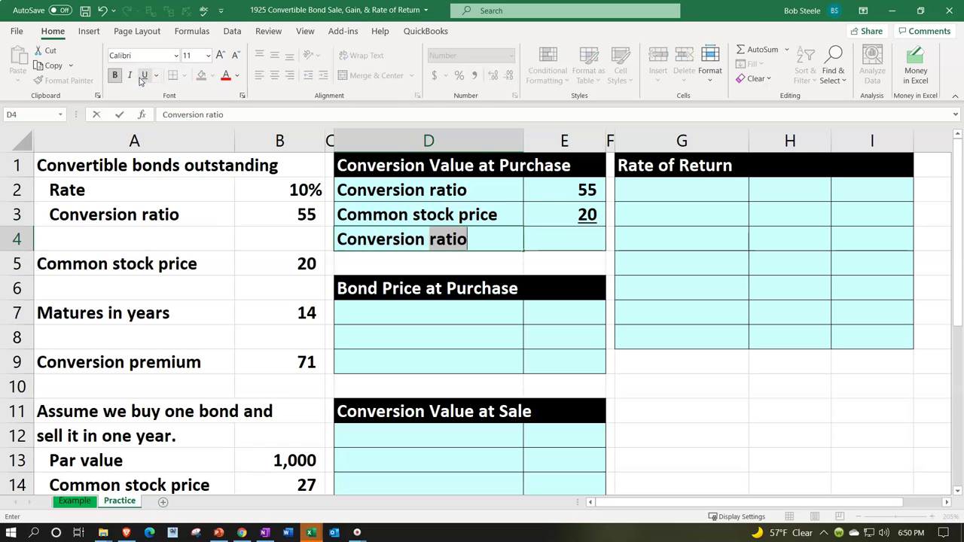
pyautogui.write('value')
pyautogui.press('Right')
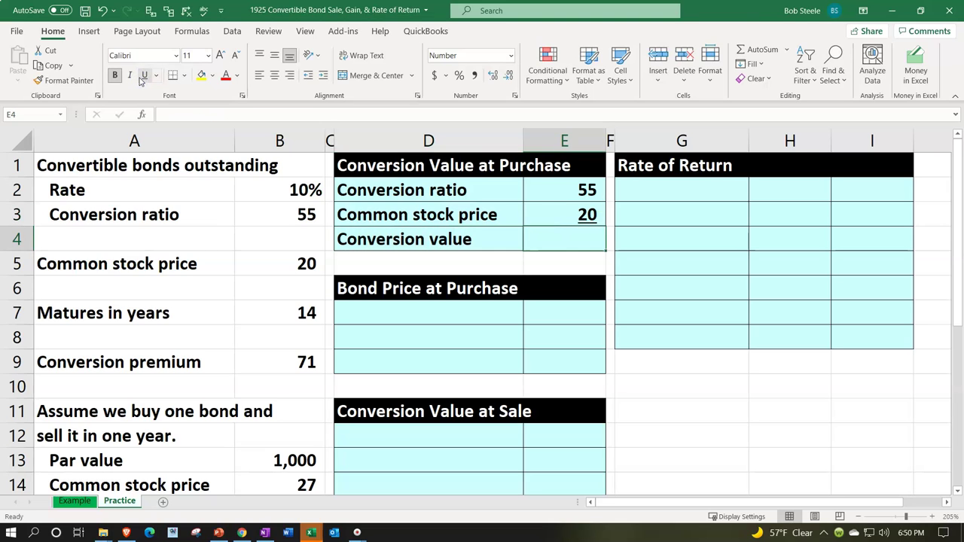
pyautogui.write('=')
pyautogui.press('Up')
pyautogui.press('Up')
pyautogui.write('*')
pyautogui.press('Up')
pyautogui.press('Return')
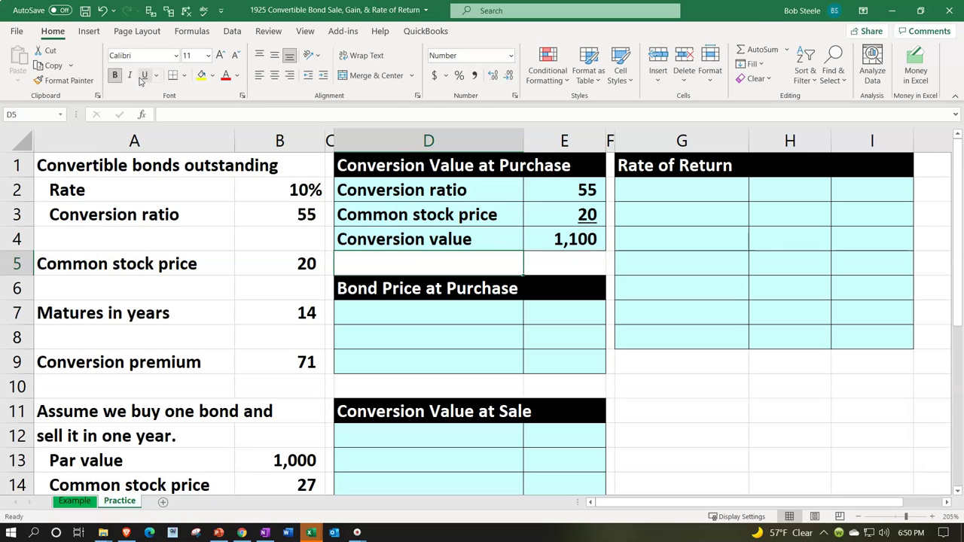
# Step: Start the Bond Price at Purchase table by linking D7 to the conversion value label D4 and E7 to its amount in E4
pyautogui.press('Down')
pyautogui.press('Down')
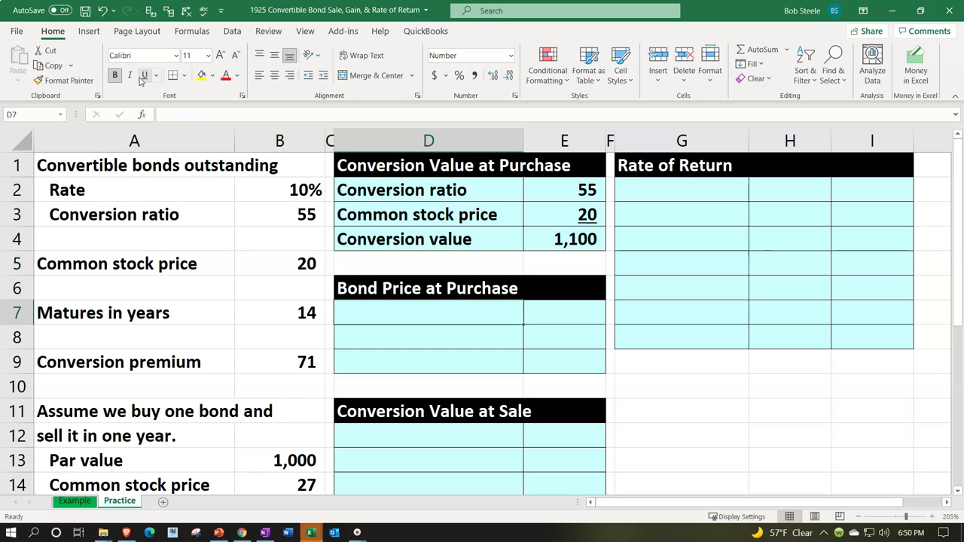
pyautogui.write('=')
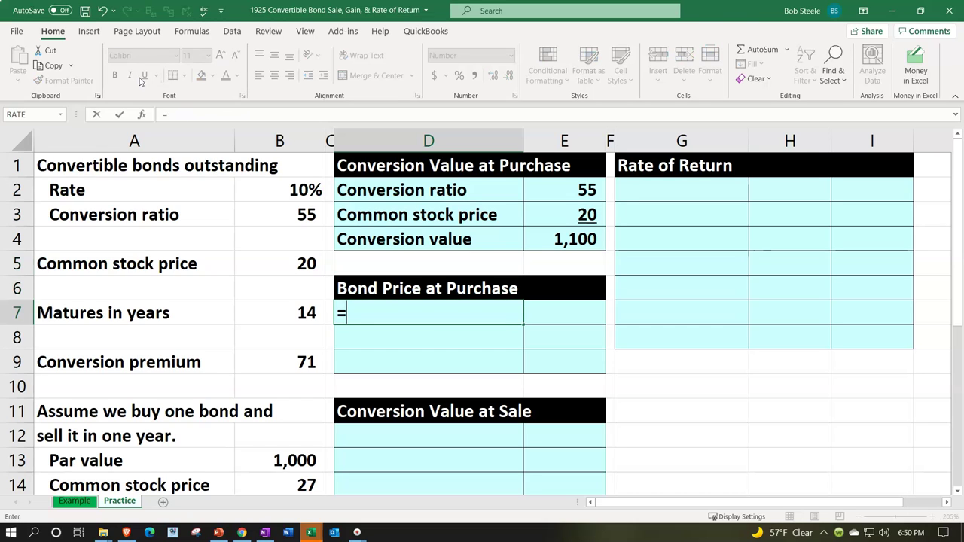
pyautogui.press('Up')
pyautogui.press('Up')
pyautogui.press('Up')
pyautogui.press('Tab')
pyautogui.write('+')
pyautogui.press('Up')
pyautogui.press('Up')
pyautogui.press('Up')
pyautogui.press('Return')
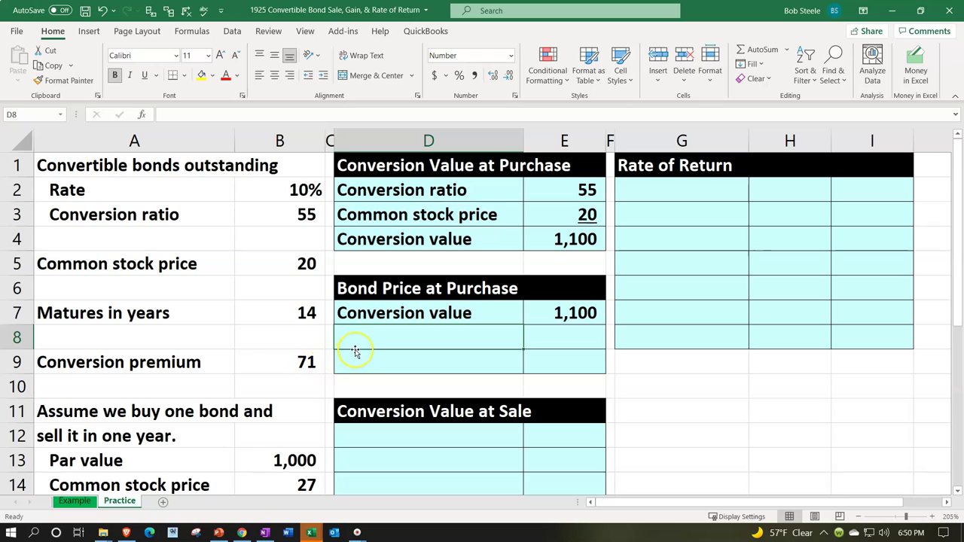
# Step: Link D8 to the conversion premium label in A9 and E8 to its value in B9
pyautogui.write('=')
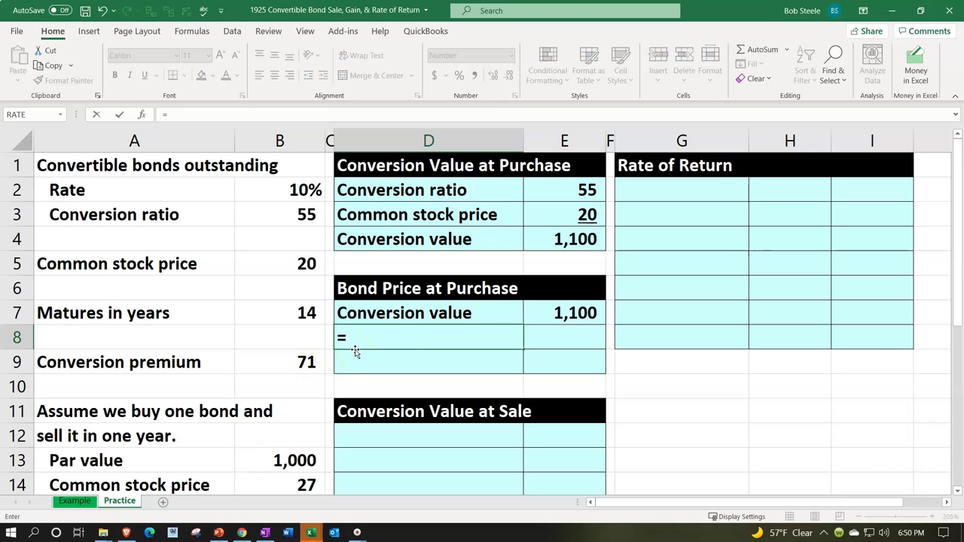
pyautogui.press('Down')
pyautogui.press('Left')
pyautogui.press('Left')
pyautogui.press('Left')
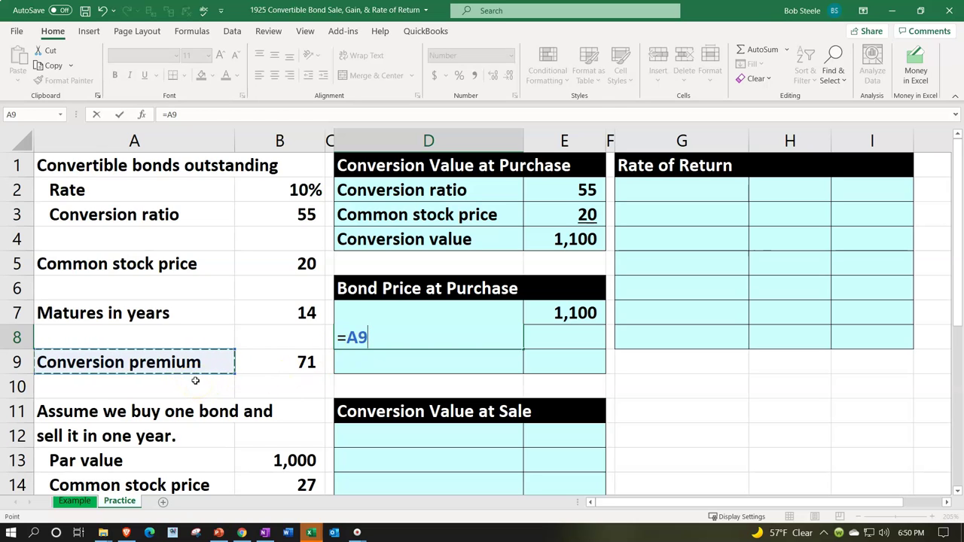
pyautogui.press('Tab')
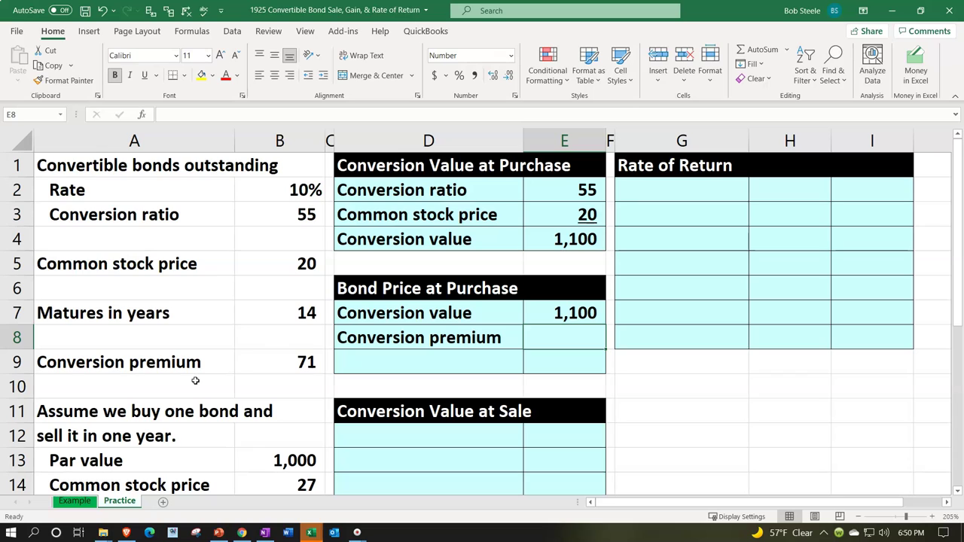
pyautogui.write('=')
pyautogui.press('Left')
pyautogui.press('Left')
pyautogui.press('Left')
pyautogui.press('Down')
pyautogui.press('Return')
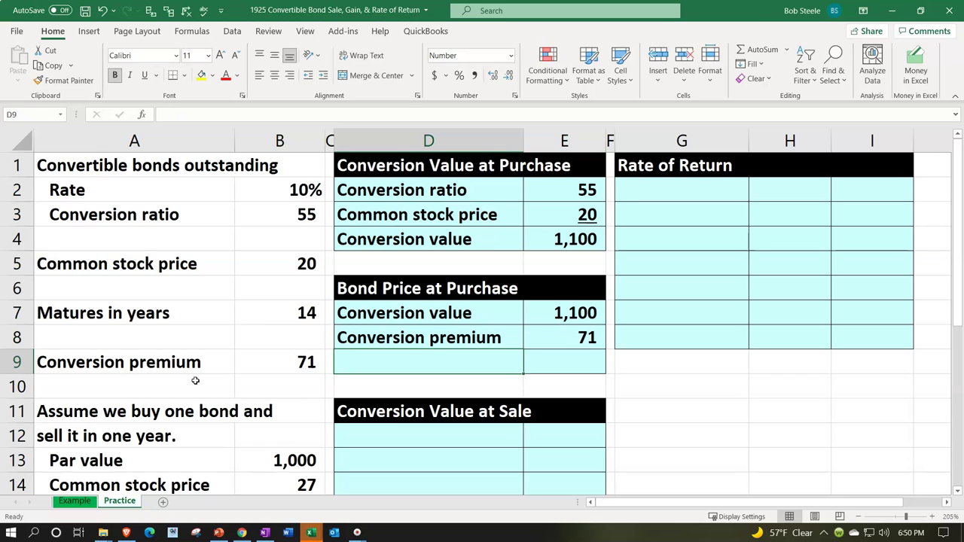
# Step: Label D9 "Bond price" in the Bond Price at Purchase table
pyautogui.write('Bond price')
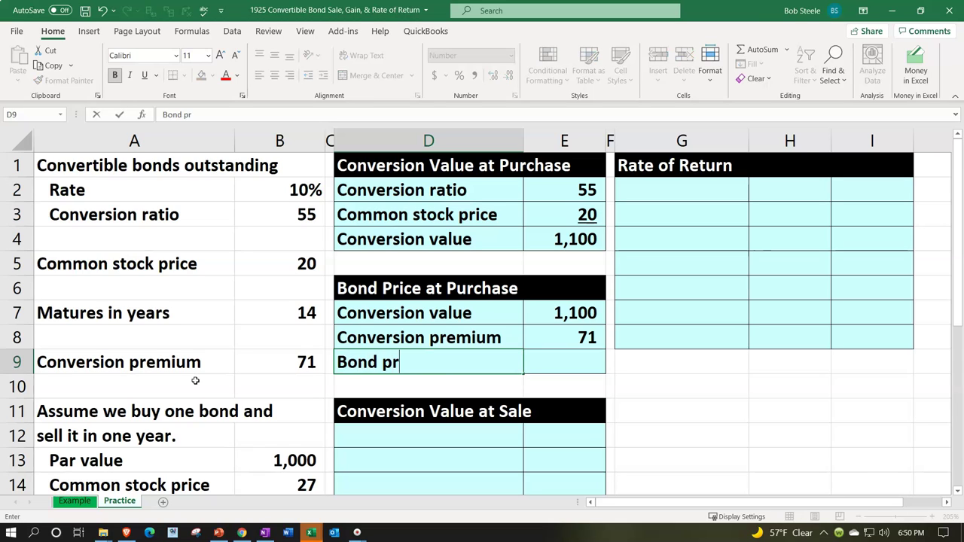
pyautogui.press('Tab')
# Step: Try to calculate the bond price in E9 by multiplying E8 by E7
pyautogui.write('=')
pyautogui.press('Up')
pyautogui.press('Up')
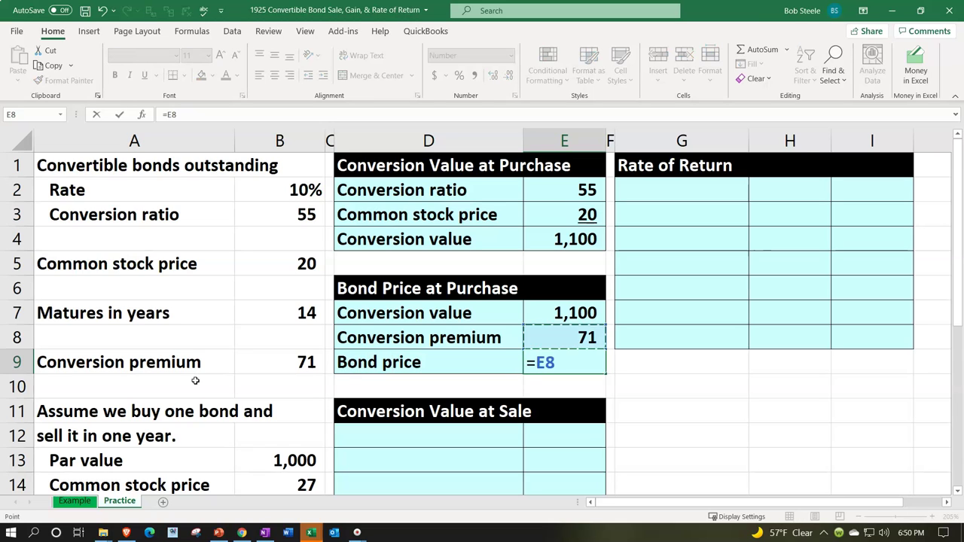
pyautogui.write('*')
pyautogui.press('Up')
pyautogui.press('Return')
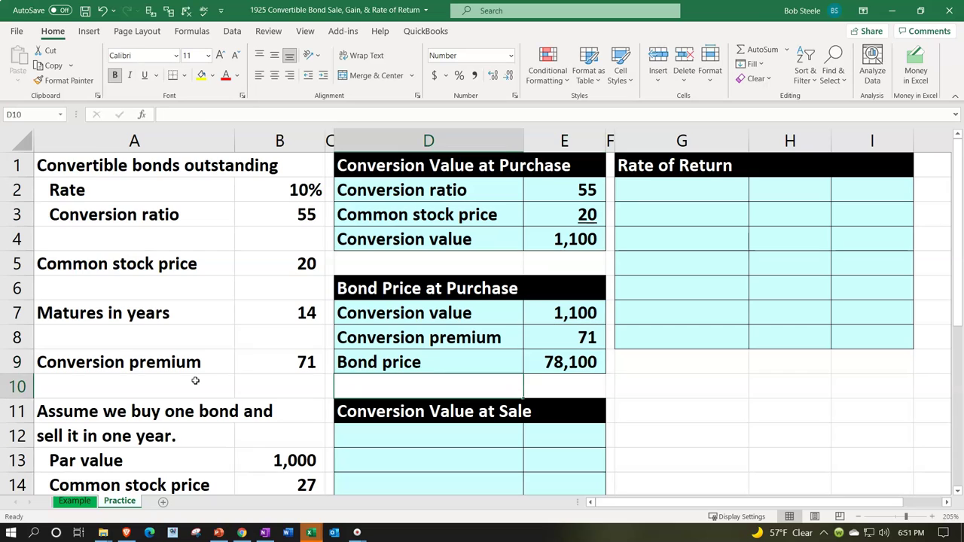
# Step: Underline the conversion premium value in E8
pyautogui.press('Up')
pyautogui.press('Up')
pyautogui.press('Right')
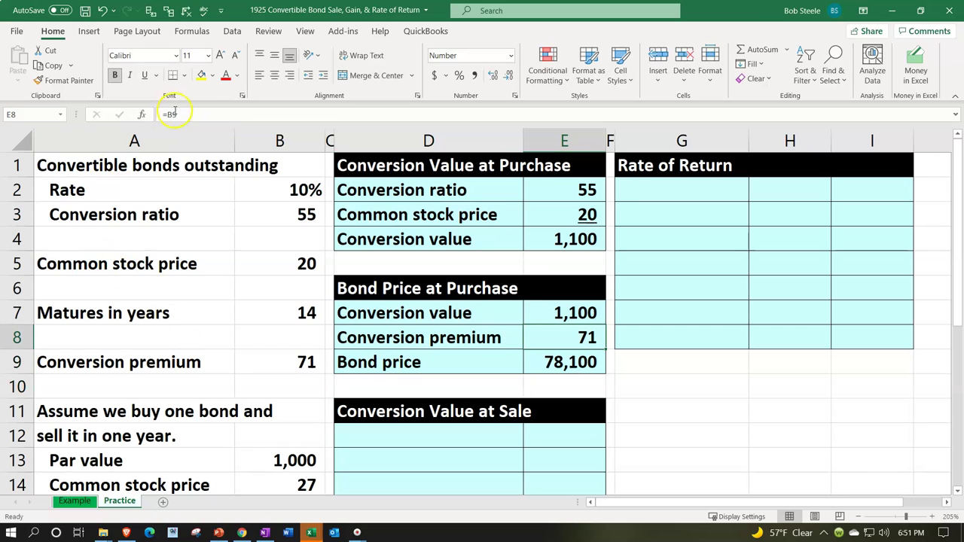
pyautogui.click(146, 76)
# Step: Replace the bond price formula in E9 with a SUM of E7:E8
pyautogui.click(565, 363)
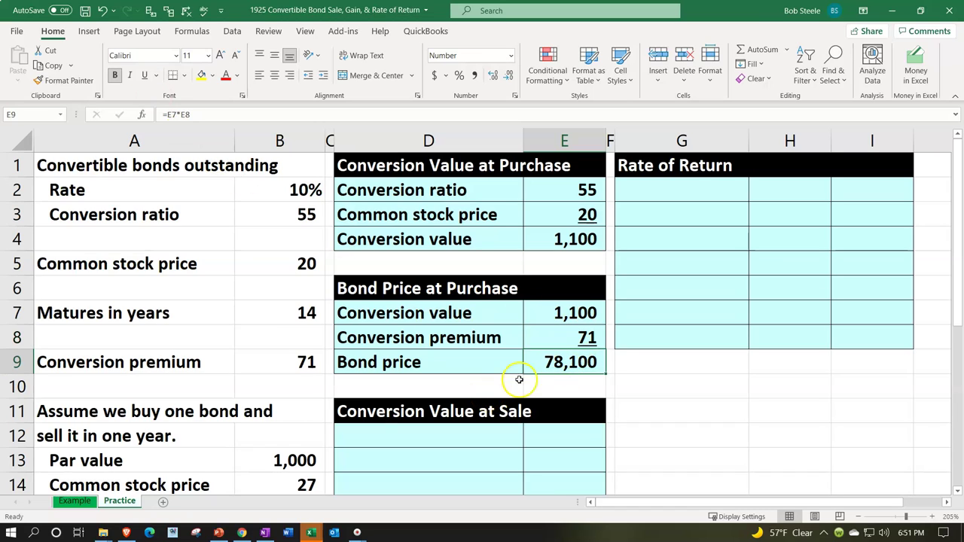
pyautogui.write('=sum(')
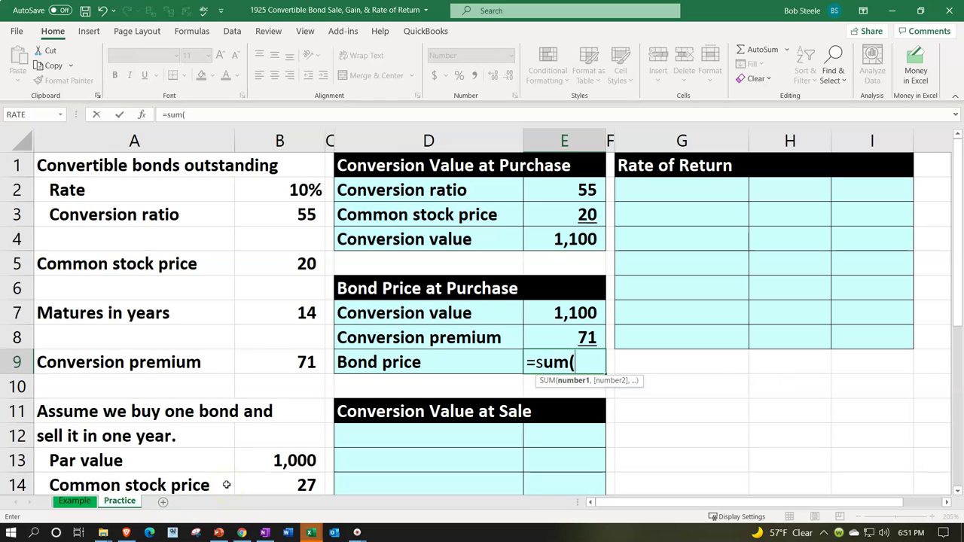
pyautogui.press('Up')
pyautogui.hotkey('shift', 'Up')
pyautogui.press('Return')
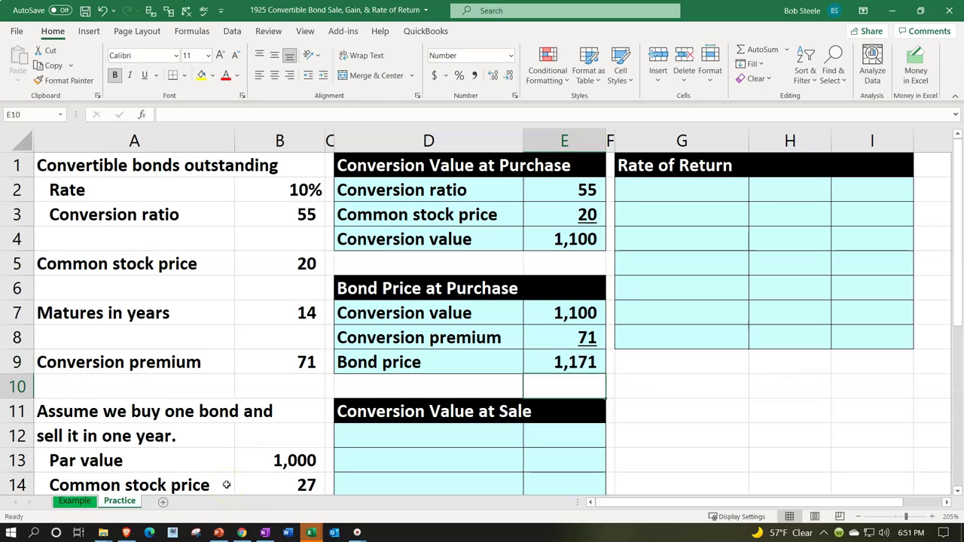
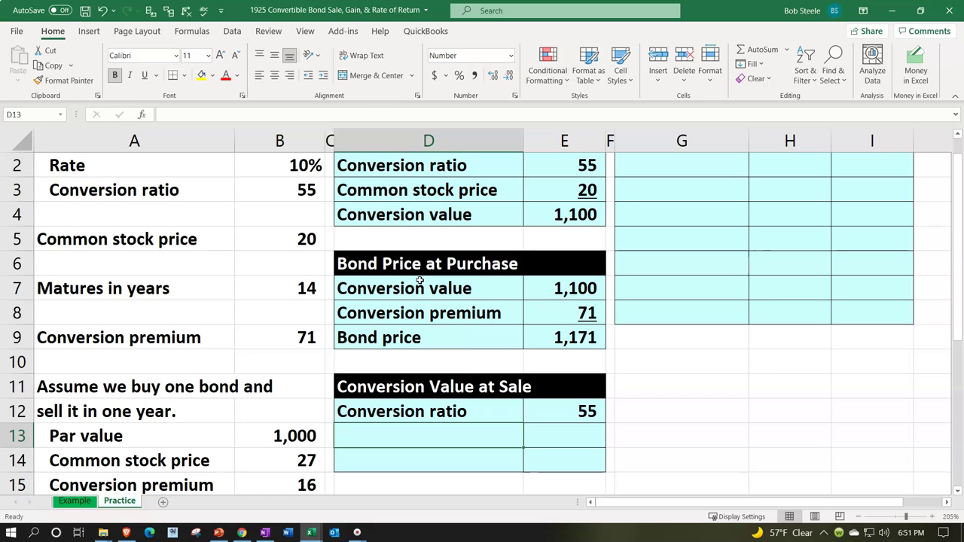
# Step: Link D13 to the common stock price label in A14 and E13 to its value in B14, underlining E13
pyautogui.press('Left')
pyautogui.press('Left')
pyautogui.press('Left')
pyautogui.press('Down')
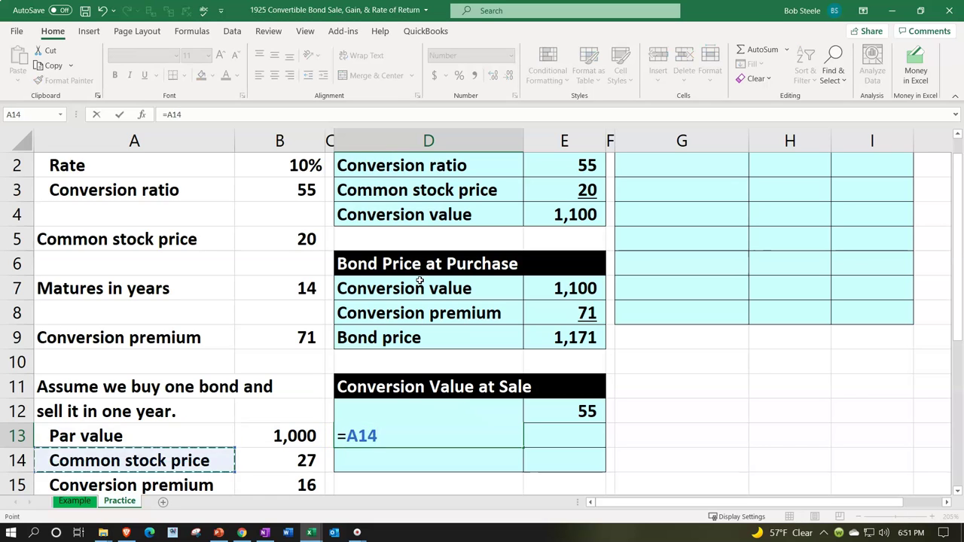
pyautogui.press('Tab')
pyautogui.write('=')
pyautogui.press('Left')
pyautogui.press('Left')
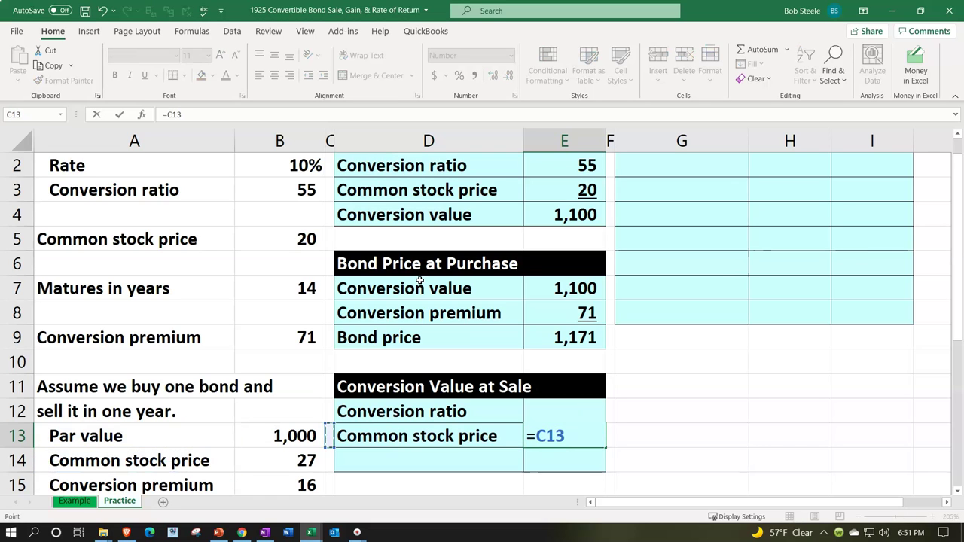
pyautogui.press('Left')
pyautogui.press('Down')
pyautogui.press('Return')
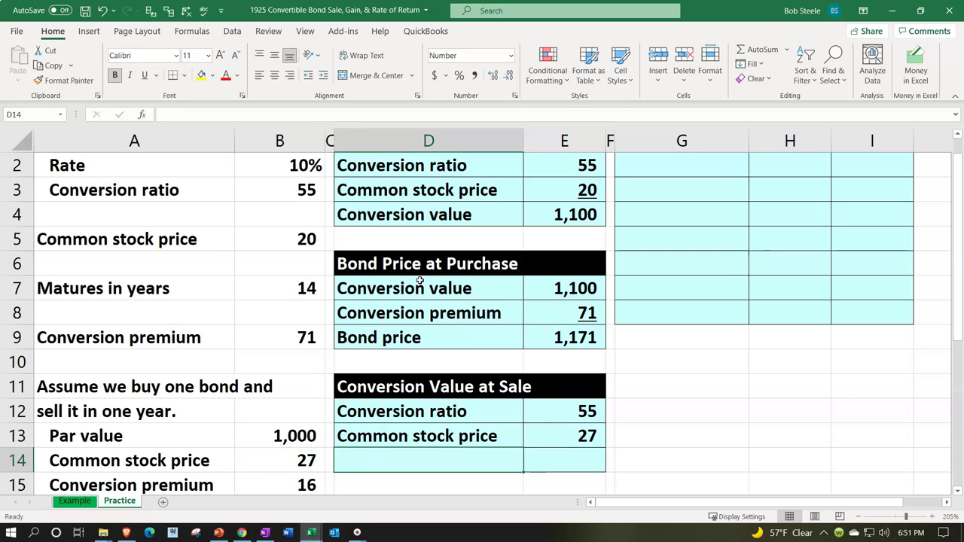
pyautogui.click(565, 435)
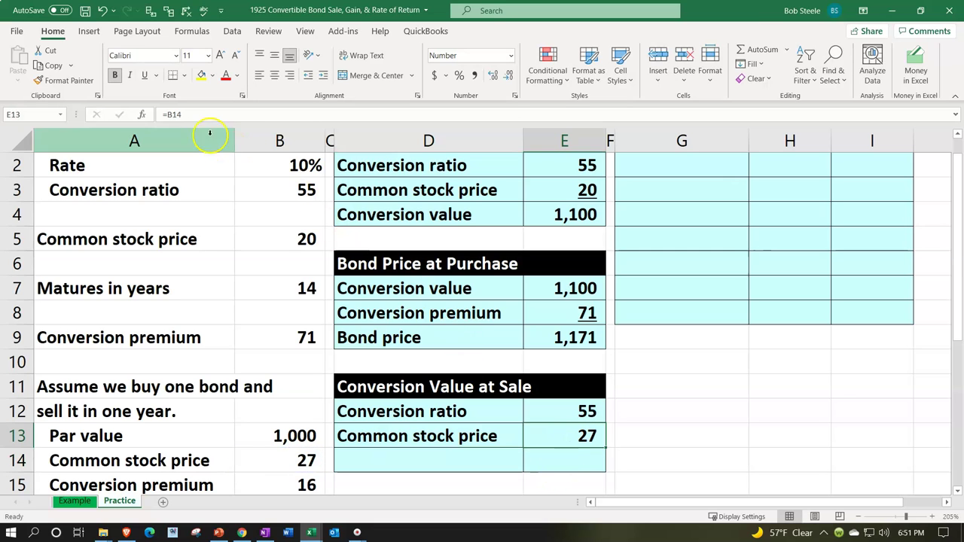
pyautogui.click(144, 74)
# Step: Label D14 "Conversion value" and calculate it in E14 by multiplying E12 by E13
pyautogui.scroll(-1, 316, 255)
pyautogui.click(417, 379)
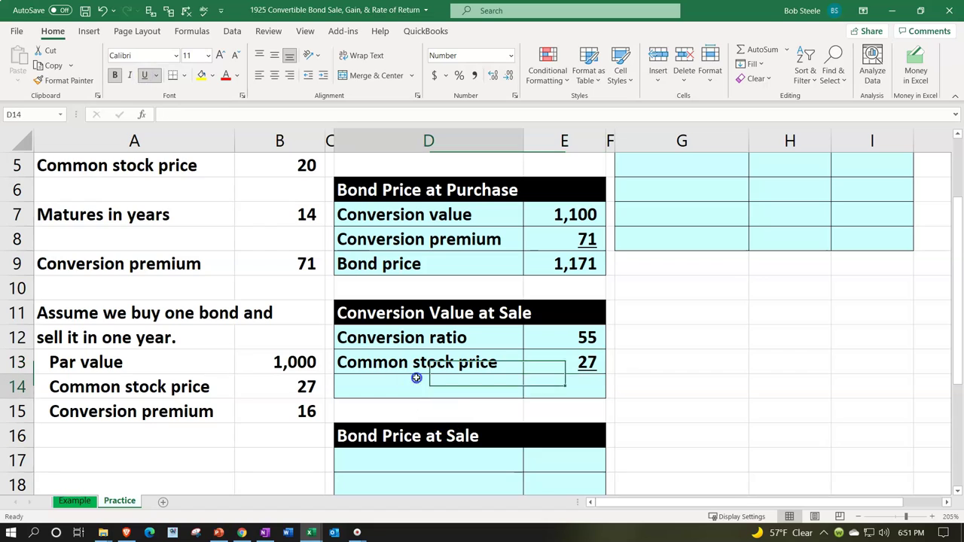
pyautogui.write('Conversio')
pyautogui.press('BackSpace')
pyautogui.write('n value')
pyautogui.press('Tab')
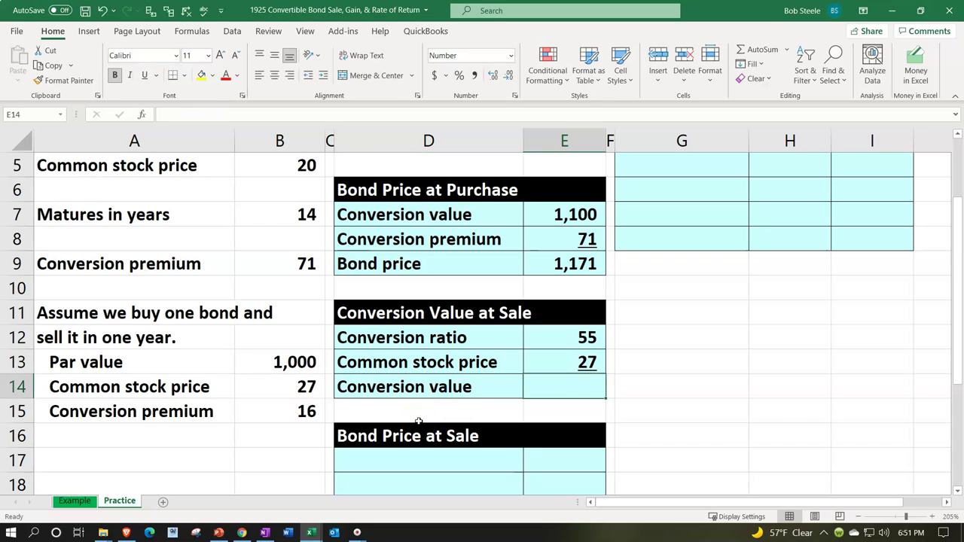
pyautogui.write('=')
pyautogui.press('Up')
pyautogui.press('Up')
pyautogui.write('*')
pyautogui.press('Up')
pyautogui.press('Return')
# Step: Start the Bond Price at Sale table by linking D17 to the conversion value label D14 and E17 to its amount in E14
pyautogui.press('Down')
pyautogui.press('Down')
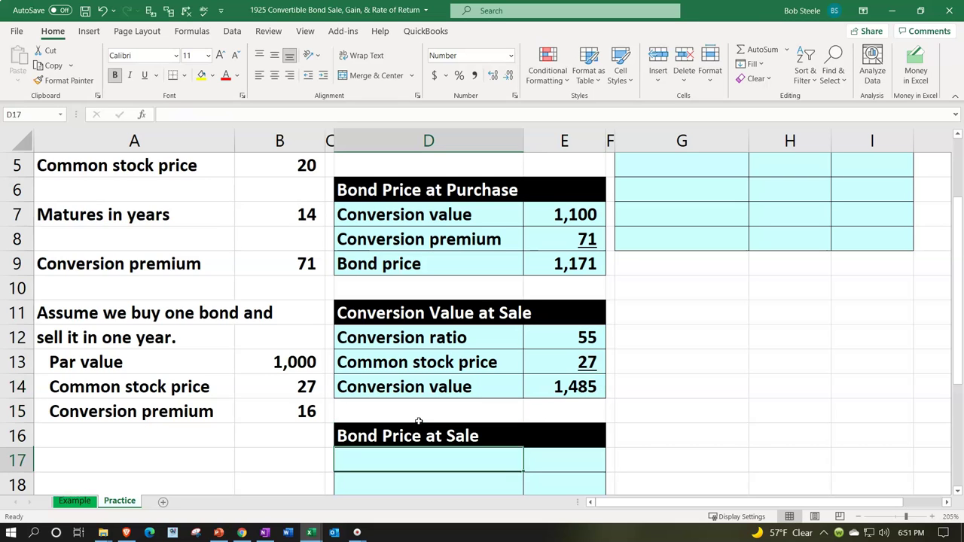
pyautogui.scroll(-1, 419, 421)
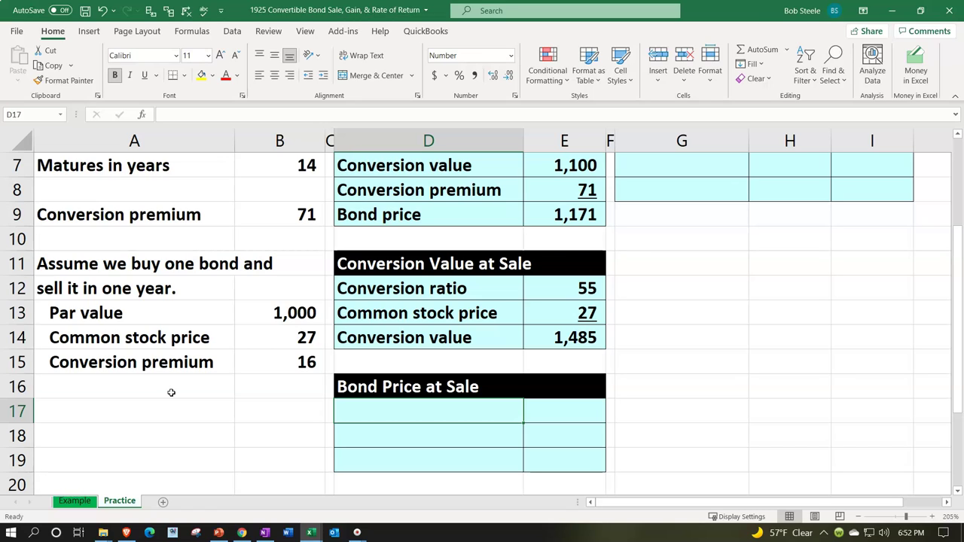
pyautogui.write('=')
pyautogui.press('Up')
pyautogui.press('Up')
pyautogui.press('Up')
pyautogui.press('Tab')
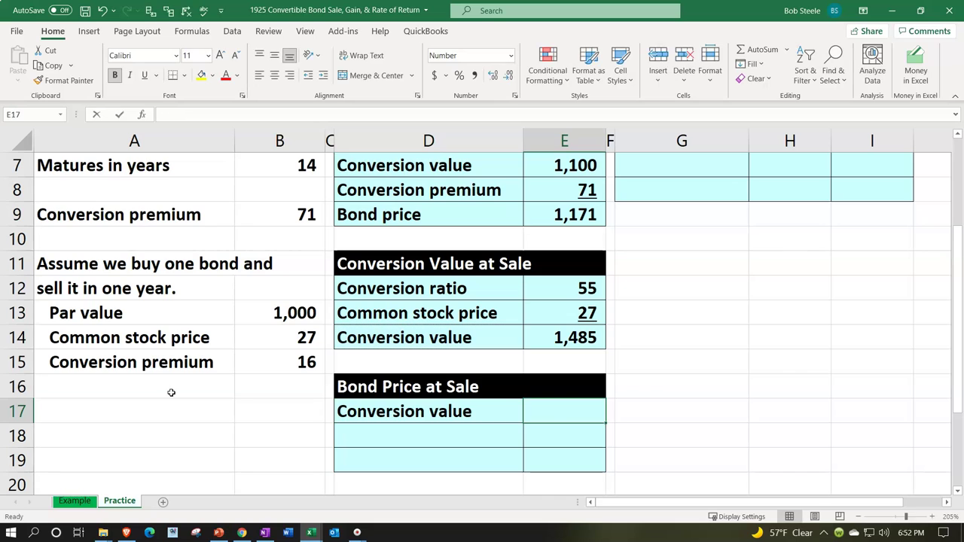
pyautogui.write('+')
pyautogui.press('Up')
pyautogui.press('Up')
pyautogui.press('Up')
pyautogui.press('Return')
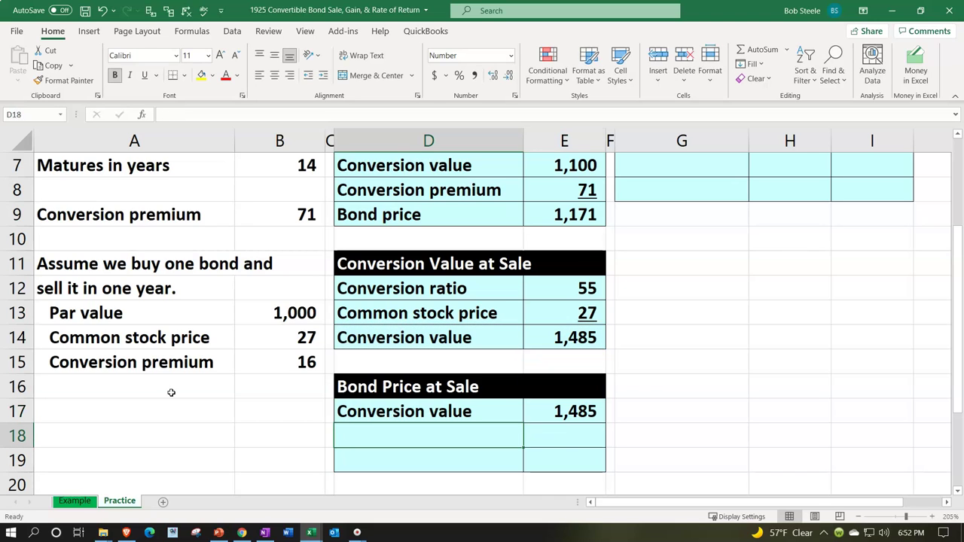
# Step: Link D18 to the conversion premium label in A15 and E18 to its value in B15
pyautogui.write('+')
pyautogui.press('Left')
pyautogui.press('Left')
pyautogui.press('Left')
pyautogui.press('Up')
pyautogui.press('Up')
pyautogui.press('Up')
pyautogui.press('Return')
pyautogui.write('+')
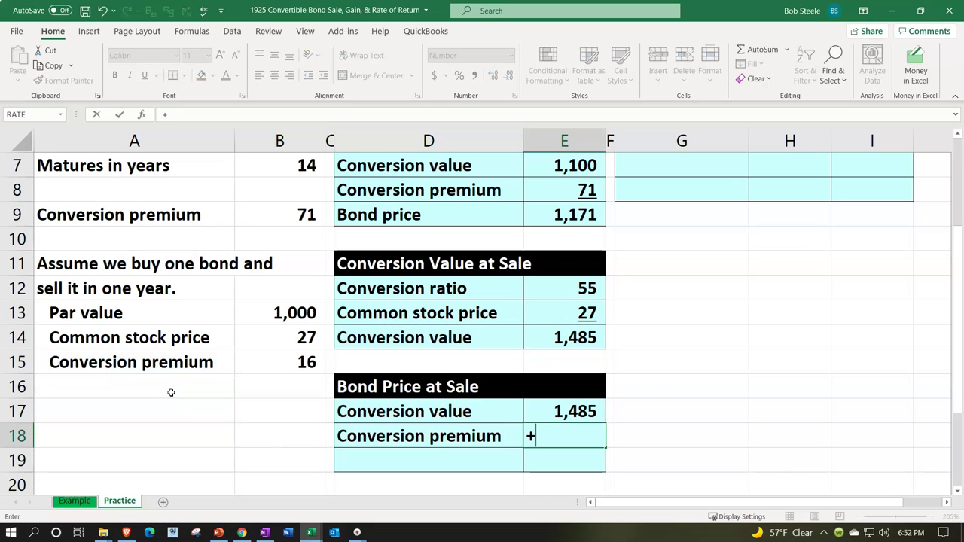
pyautogui.press('Left')
pyautogui.press('Left')
pyautogui.press('Left')
pyautogui.press('Up')
pyautogui.press('Up')
pyautogui.press('Up')
pyautogui.press('Return')
# Step: Underline the conversion premium value in E18
pyautogui.press('Up')
pyautogui.press('Right')
pyautogui.click(145, 75)
pyautogui.press('Return')
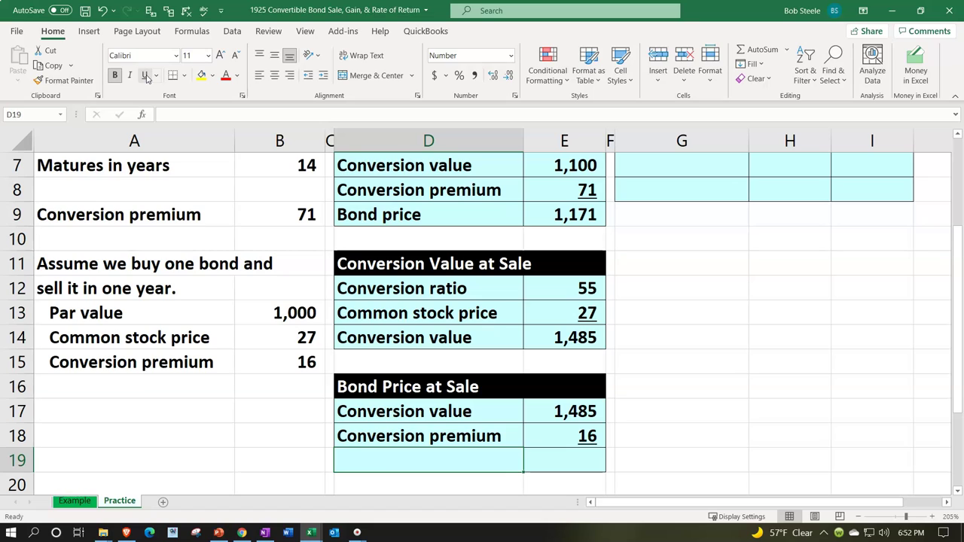
# Step: Label D19 "Bond price" and calculate it in E19 by adding E17 and E18
pyautogui.write('Bond price')
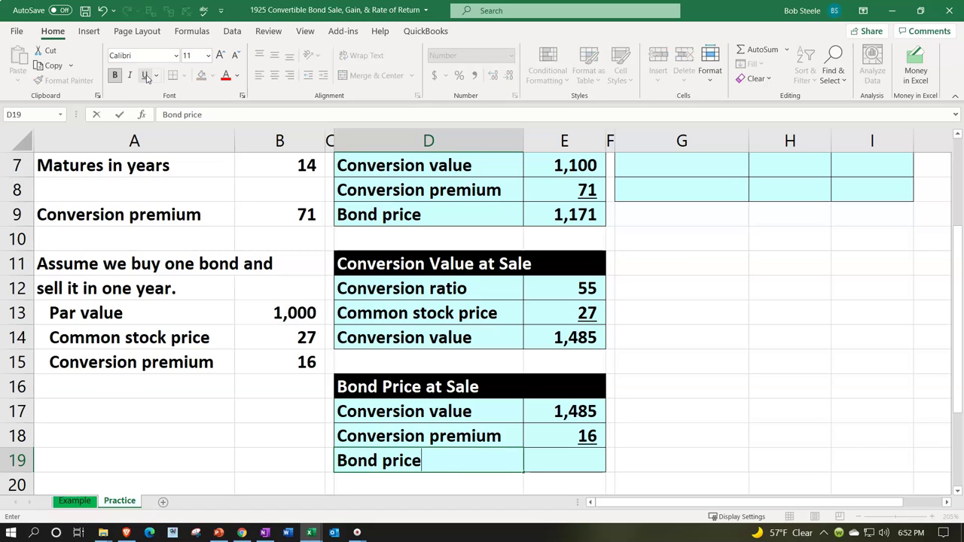
pyautogui.press('Tab')
pyautogui.write('=')
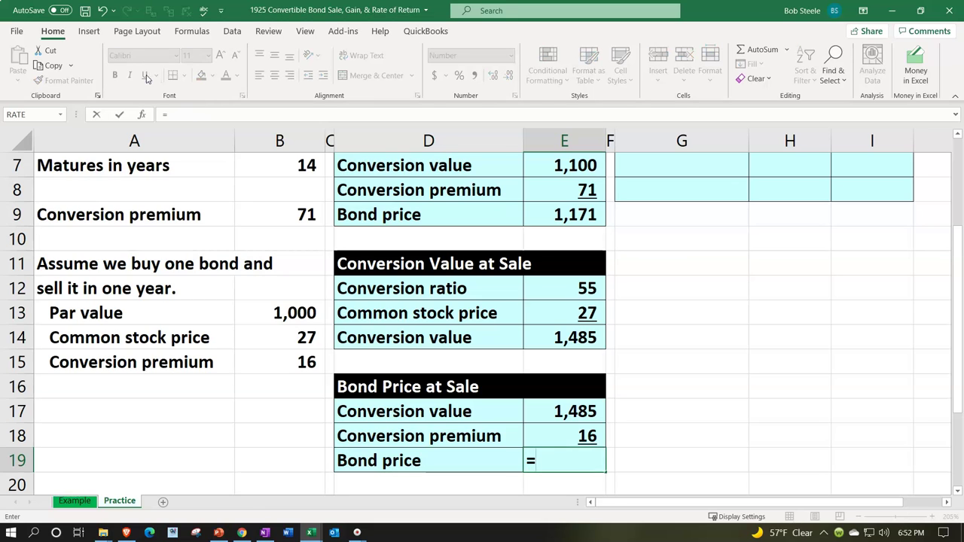
pyautogui.press('Up')
pyautogui.press('Up')
pyautogui.write('+')
pyautogui.press('Up')
pyautogui.press('Return')
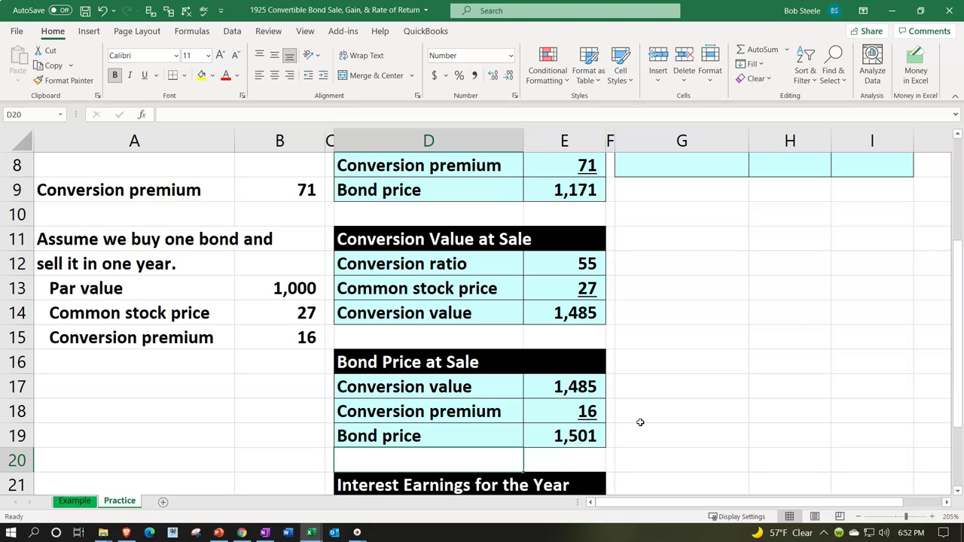
# Step: Clear the existing entries in D22:E24 of the Interest Earnings for the Year table
pyautogui.scroll(-2, 640, 422)
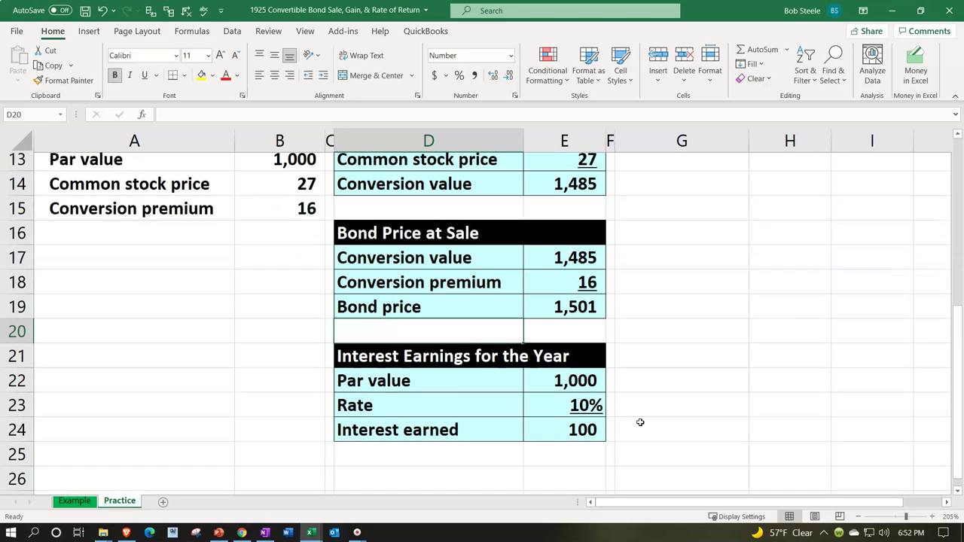
pyautogui.moveTo(479, 375)
pyautogui.mouseDown()
pyautogui.moveTo(527, 379)
pyautogui.moveTo(548, 405)
pyautogui.mouseUp()
pyautogui.press('Delete')
# Step: Link D22 to the par value label in A13 and E22 to its value in B13
pyautogui.click(548, 406)
pyautogui.press('Up')
pyautogui.press('Up')
pyautogui.press('Left')
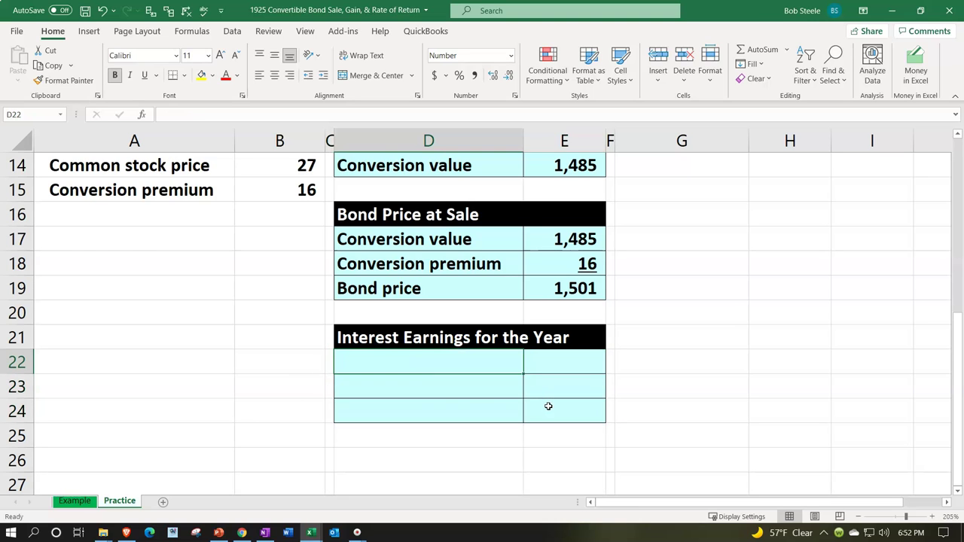
pyautogui.write('+')
pyautogui.scroll(2, 548, 406)
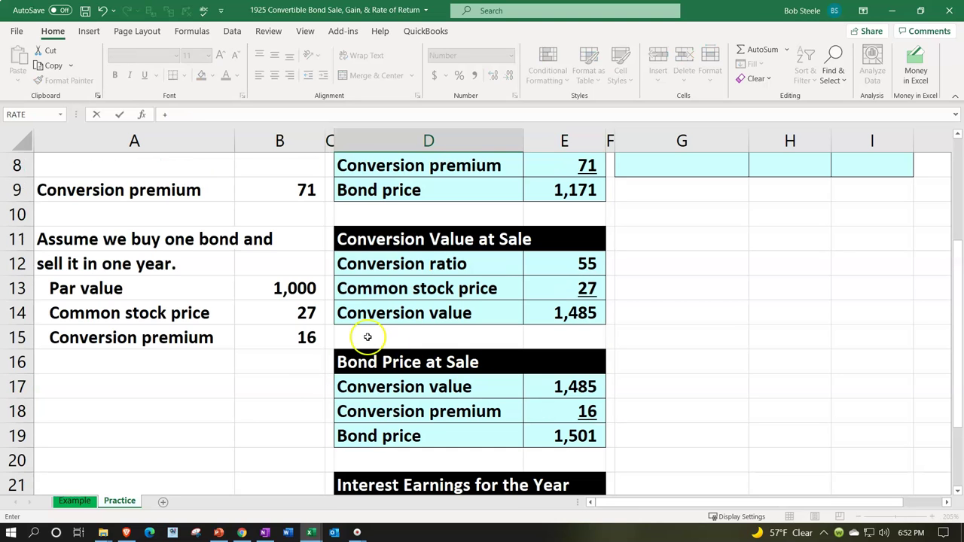
pyautogui.click(181, 291)
pyautogui.press('Tab')
pyautogui.write('+')
pyautogui.click(291, 242)
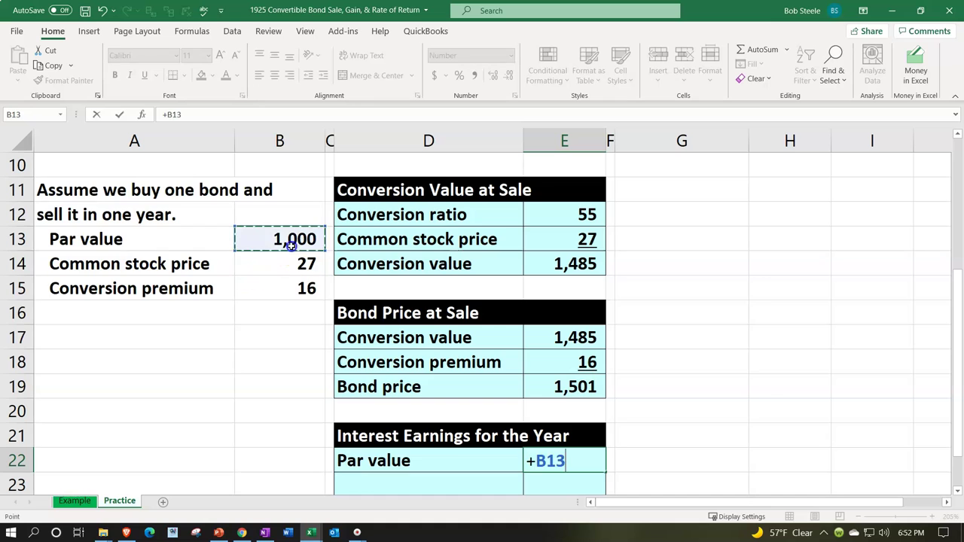
pyautogui.press('Return')
# Step: Try to fill D23 with a link to the rate cell B2
pyautogui.write('=')
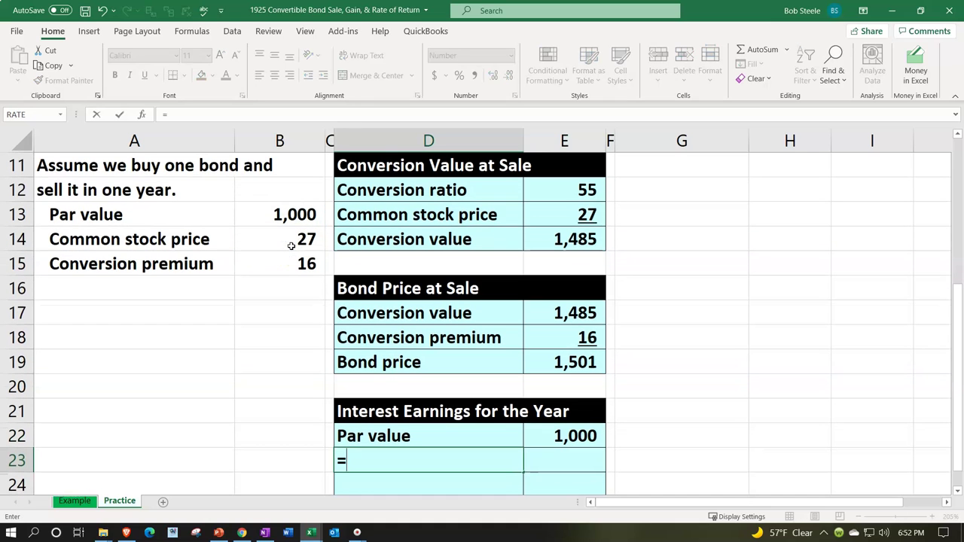
pyautogui.scroll(4, 243, 311)
pyautogui.click(276, 190)
pyautogui.press('Return')
# Step: Link D23 to the rate label in A2 and E23 to the rate value in B2
pyautogui.press('Up')
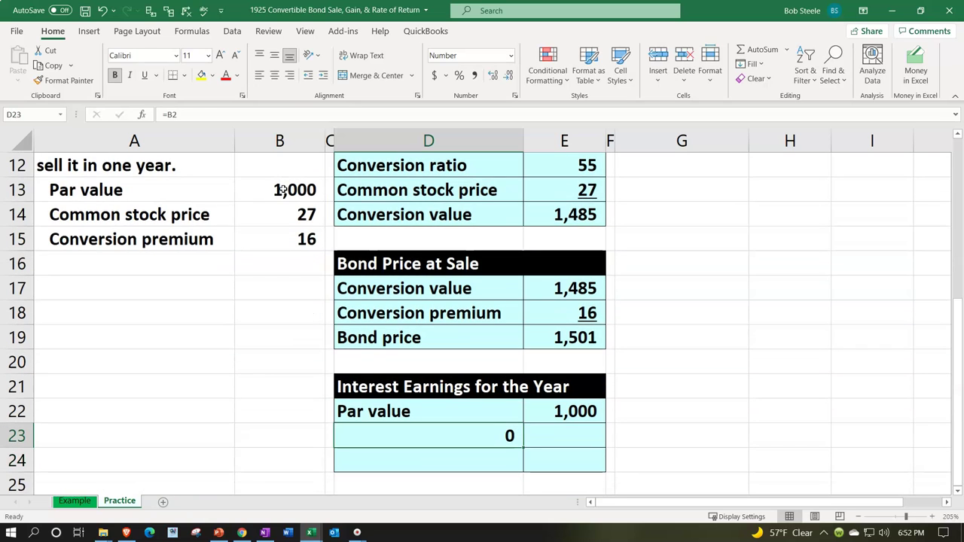
pyautogui.write('+')
pyautogui.scroll(4, 298, 208)
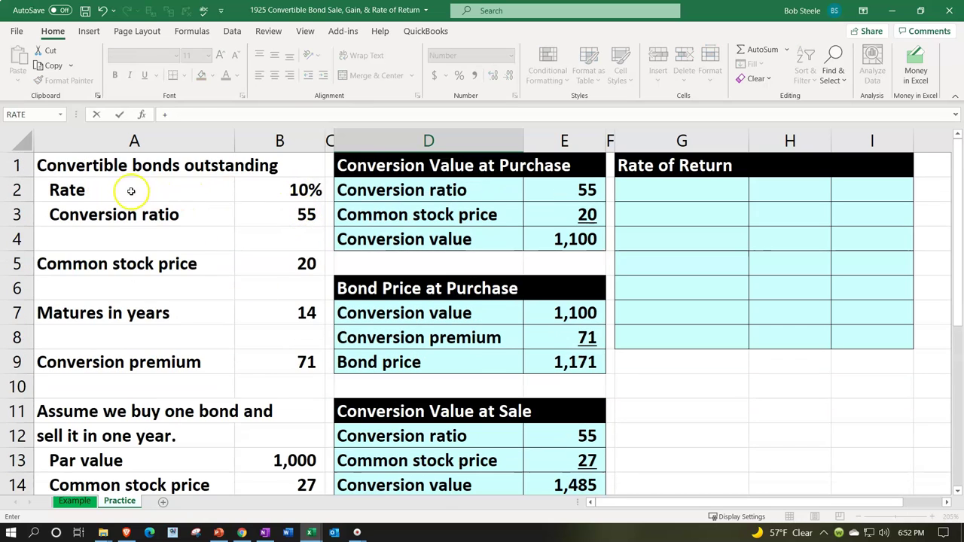
pyautogui.scroll(-4, 134, 190)
pyautogui.scroll(4, 132, 193)
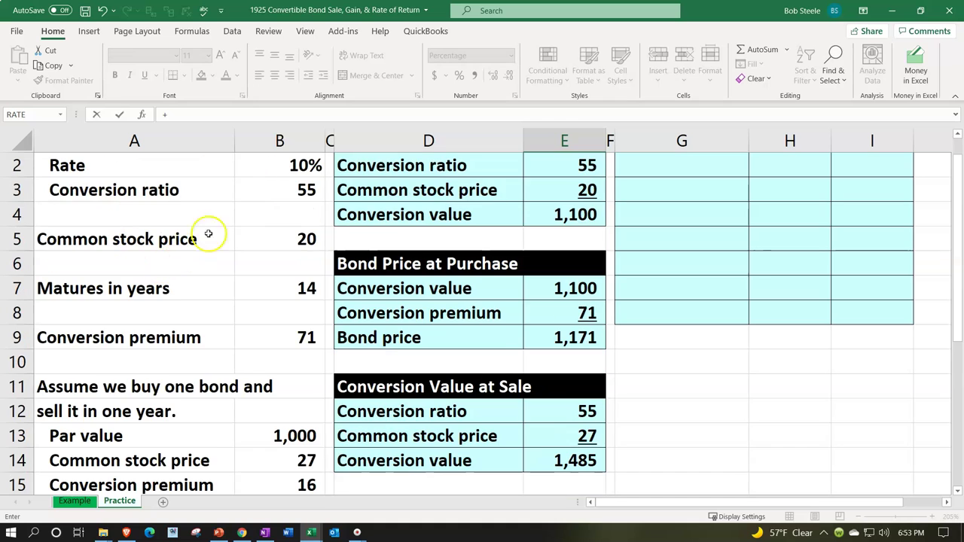
pyautogui.click(276, 157)
pyautogui.press('Return')
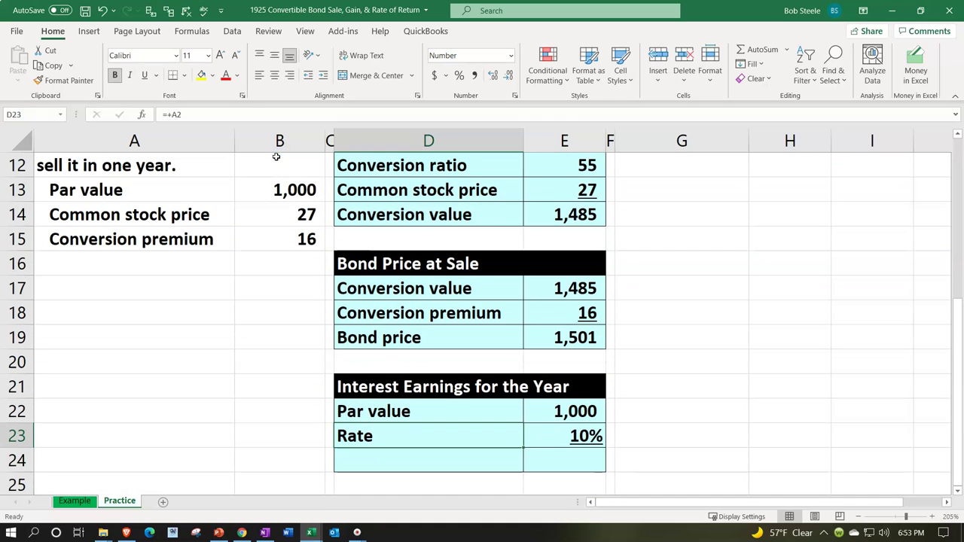
# Step: Label D24 "Interest earned" and calculate it in E24 by multiplying the par value in E22 by the rate in E23
pyautogui.press('Up')
pyautogui.press('Right')
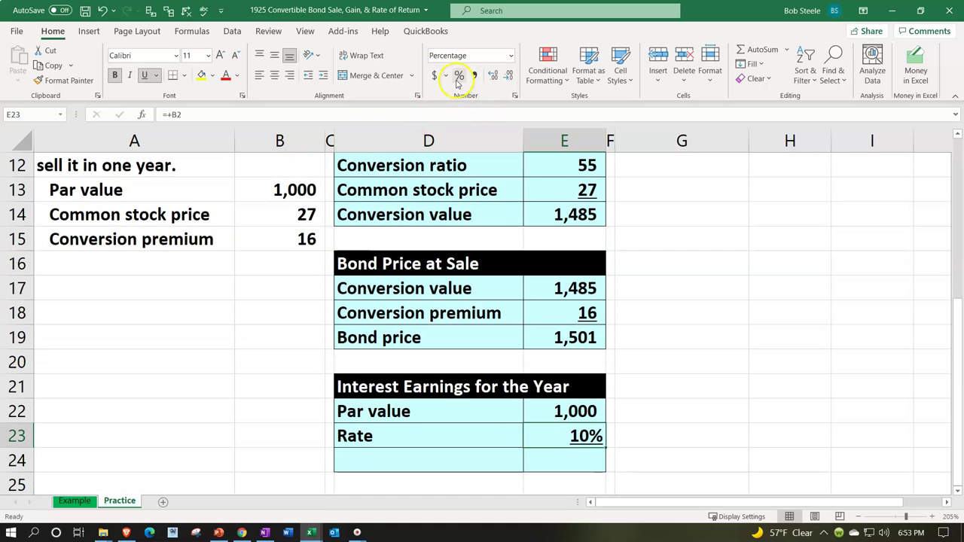
pyautogui.click(418, 458)
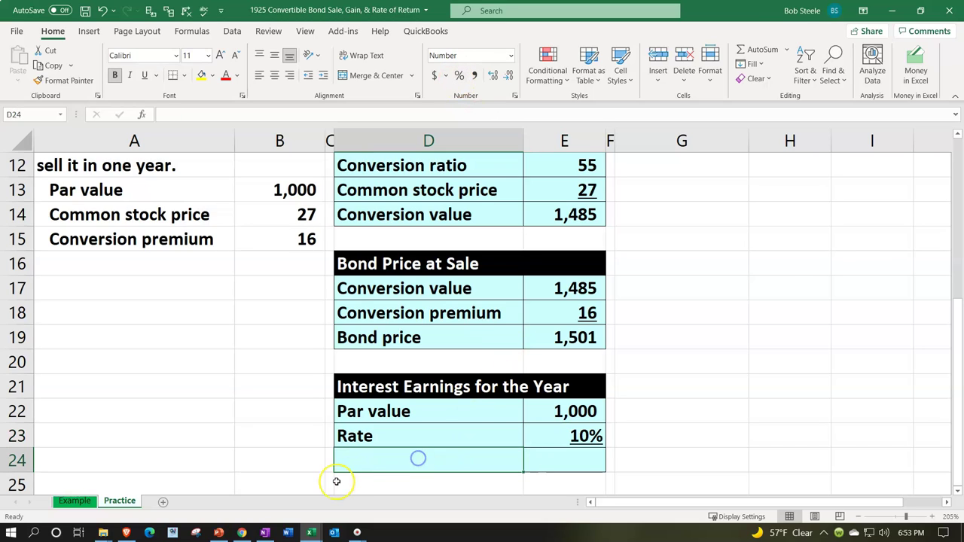
pyautogui.write('Interest earned')
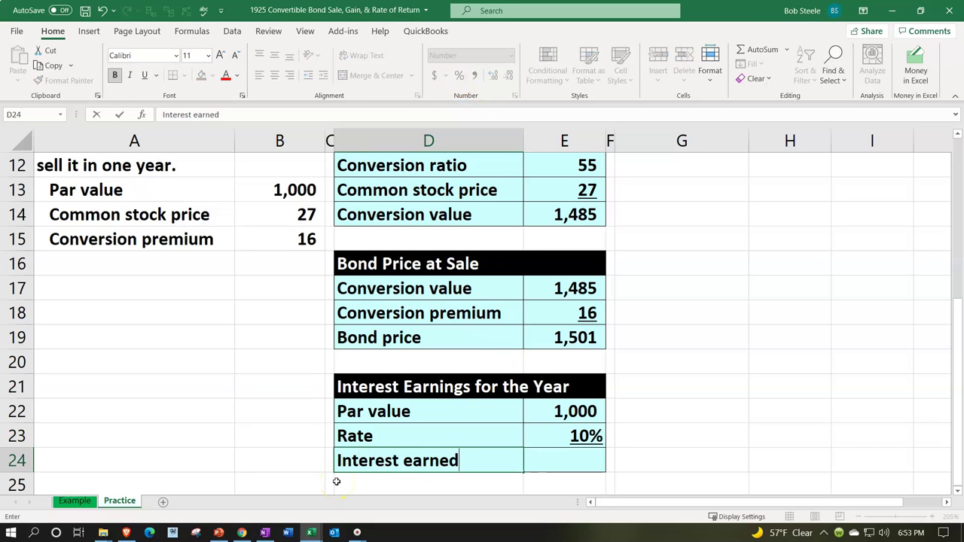
pyautogui.press('Tab')
pyautogui.write('=')
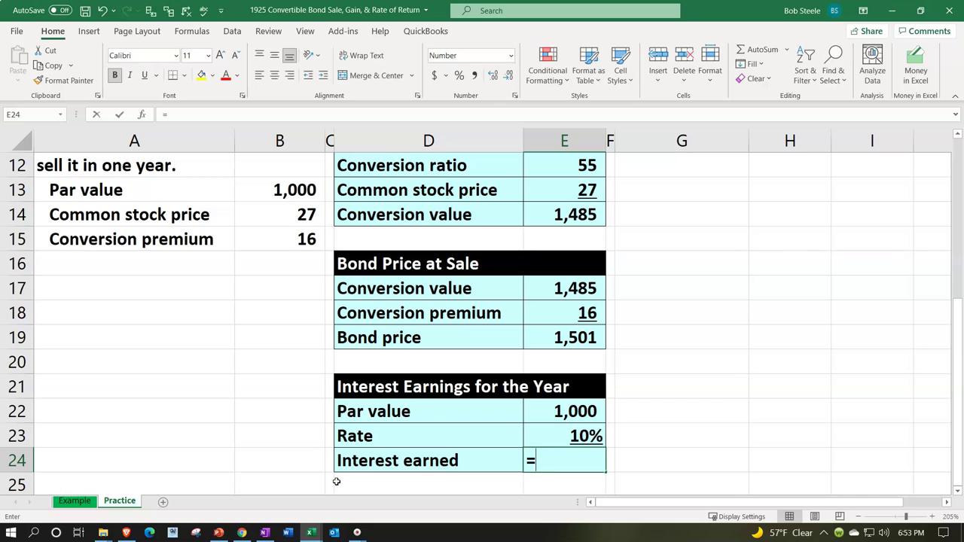
pyautogui.press('Up')
pyautogui.press('Up')
pyautogui.write('*')
pyautogui.press('Up')
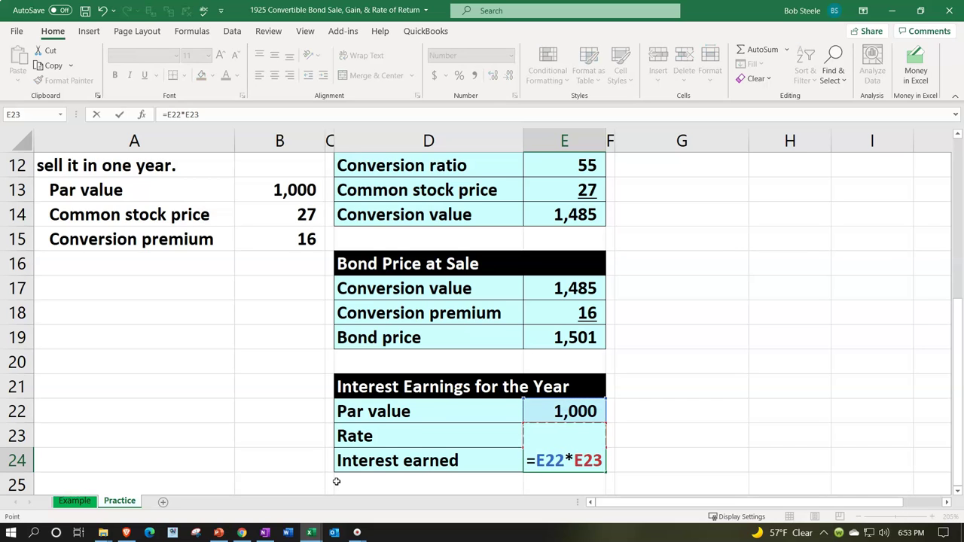
pyautogui.press('Return')
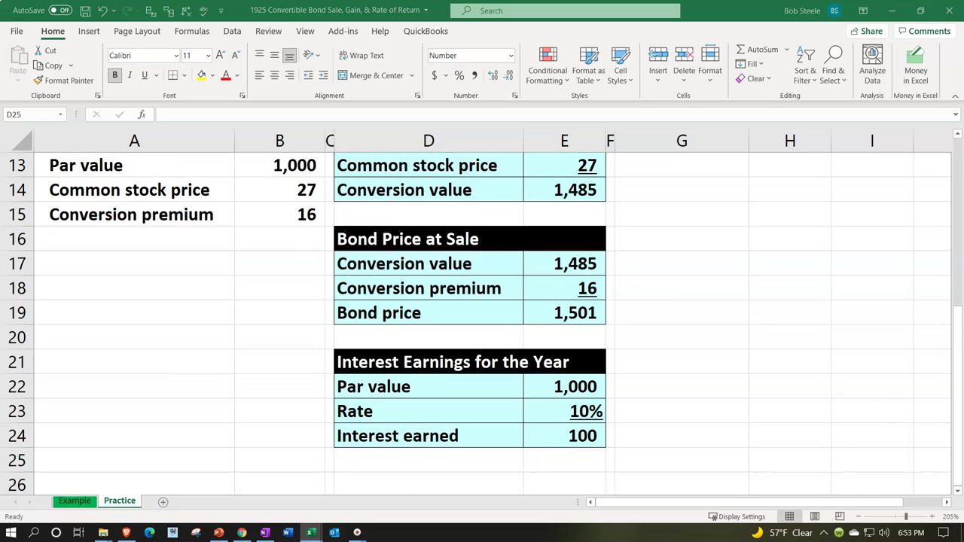
# Step: Label G2 "Sale bond price" in the Rate of Return table and link H2 to the sale bond price in E19
pyautogui.scroll(4, 820, 308)
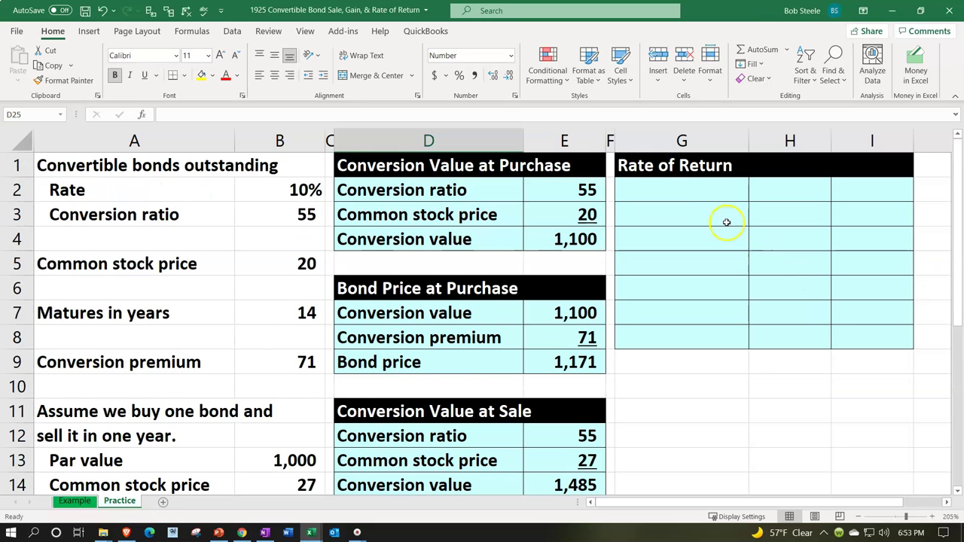
pyautogui.click(692, 191)
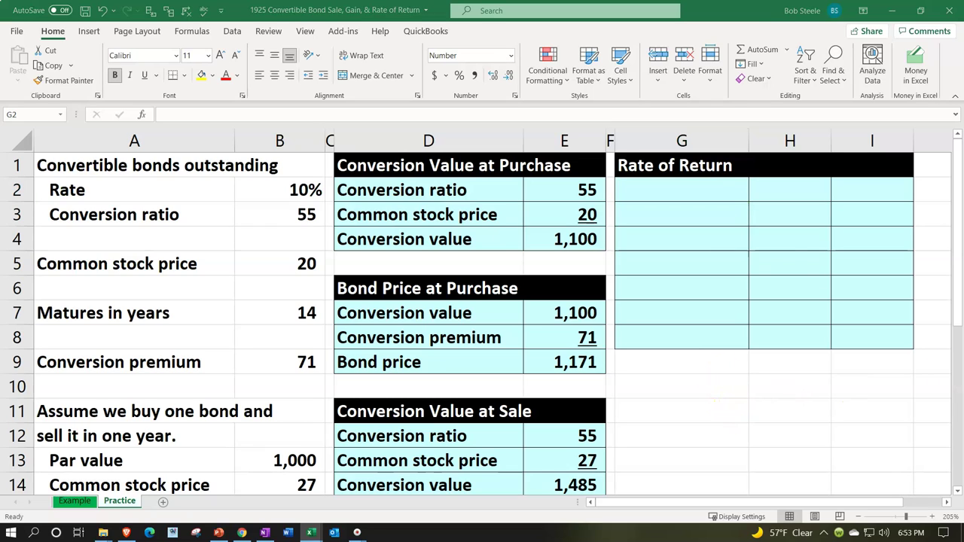
pyautogui.click(691, 184)
pyautogui.write('Sale bond price')
pyautogui.press('Tab')
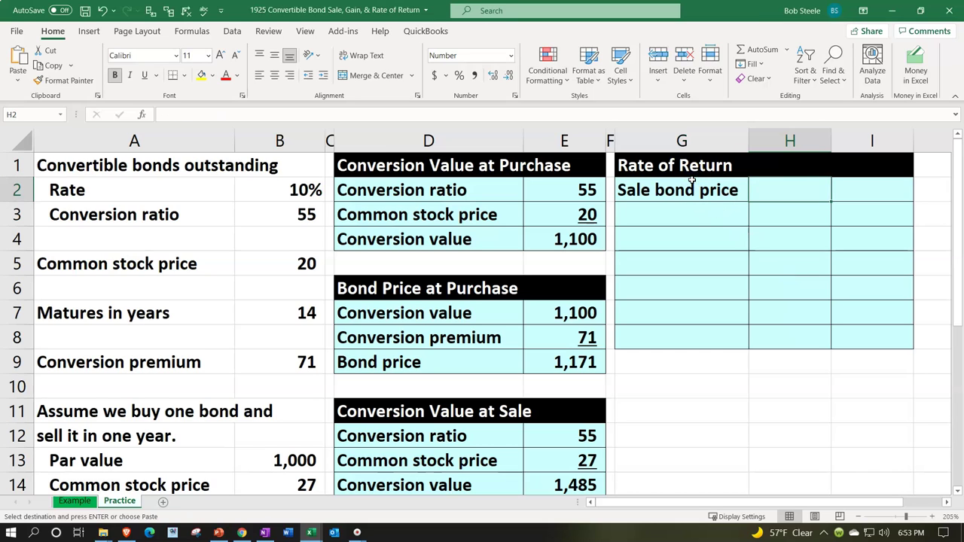
pyautogui.write('=')
pyautogui.scroll(-3, 568, 406)
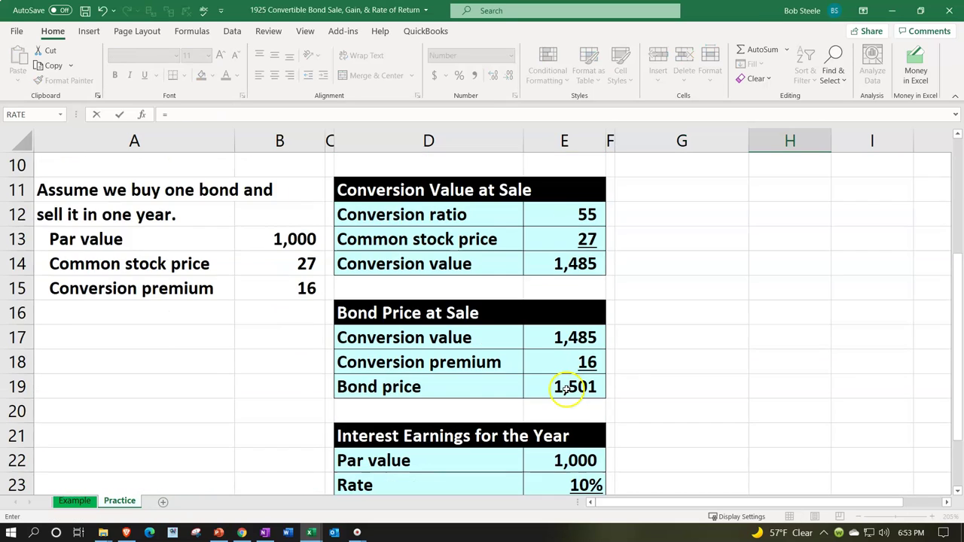
pyautogui.scroll(-1, 567, 389)
pyautogui.click(567, 312)
pyautogui.press('Return')
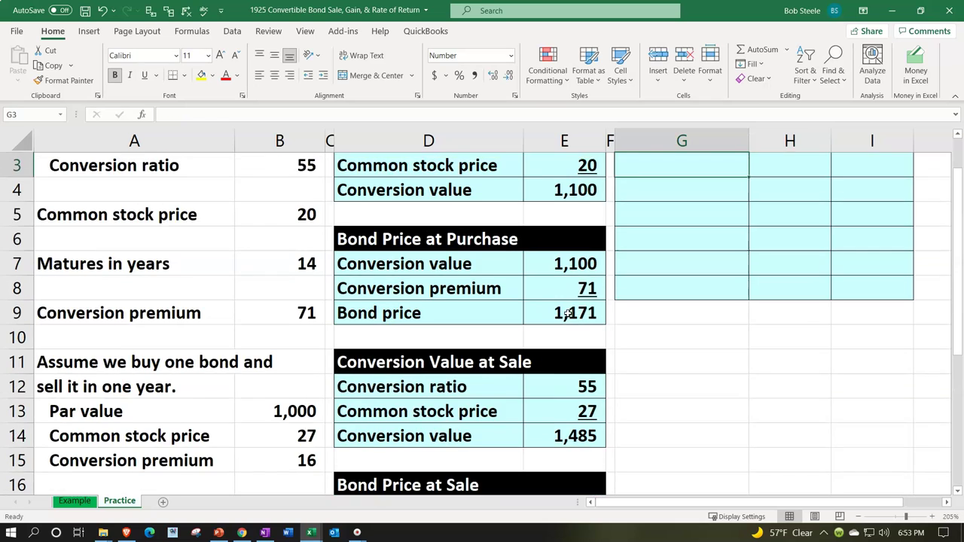
# Step: Link G3 of the Rate of Return table to the interest earned label in D24
pyautogui.scroll(1, 567, 311)
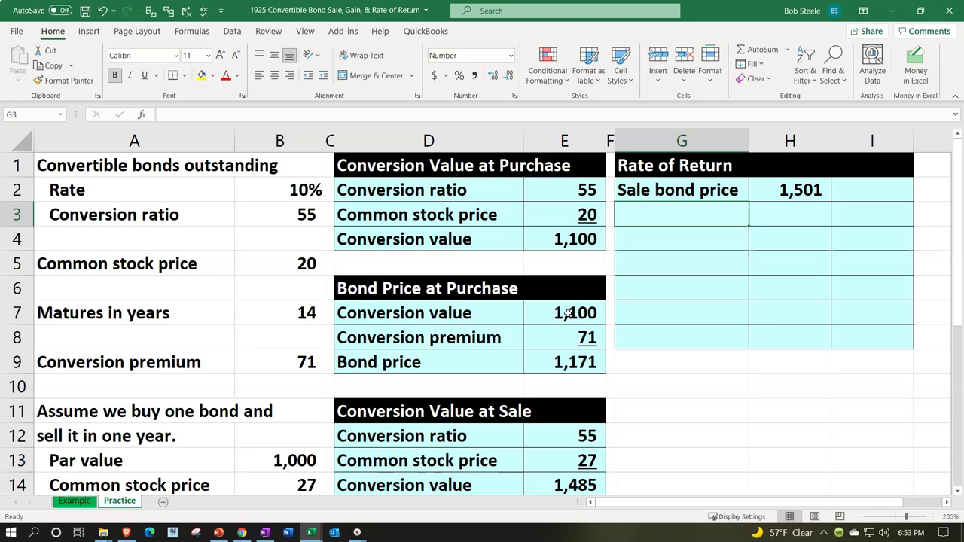
pyautogui.write('=')
pyautogui.scroll(-3, 610, 405)
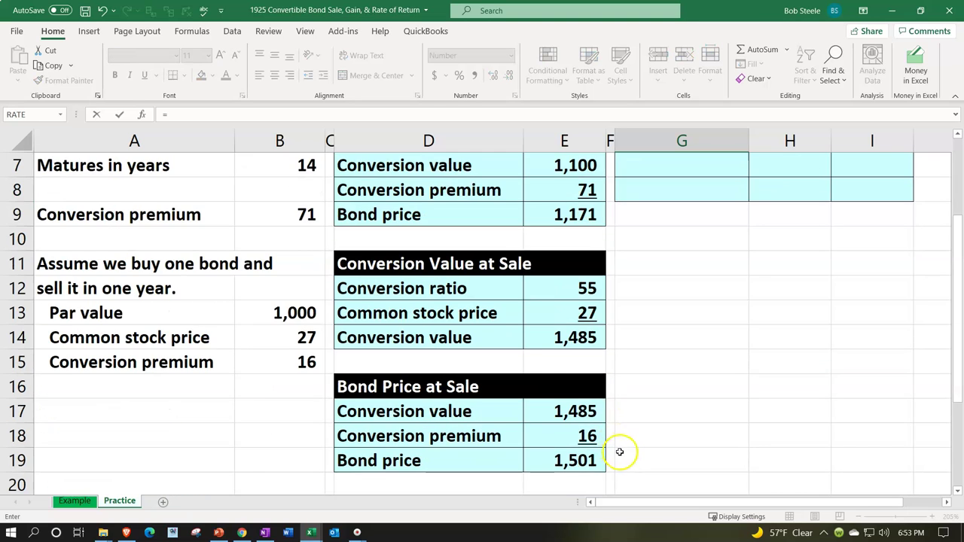
pyautogui.scroll(-2, 604, 461)
pyautogui.click(422, 361)
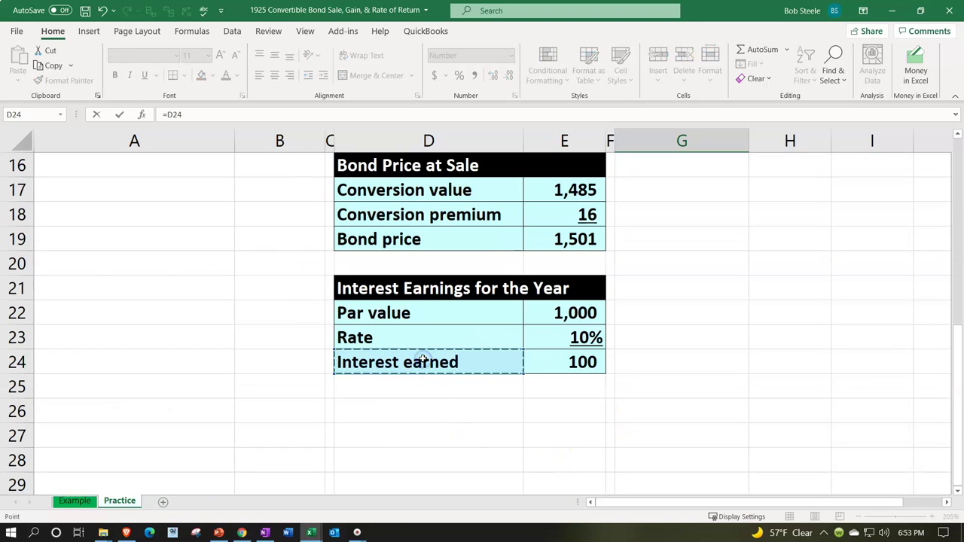
pyautogui.press('Return')
pyautogui.scroll(1, 625, 291)
# Step: Link H3 to the interest earned amount in E24 and underline it
pyautogui.doubleClick(800, 207)
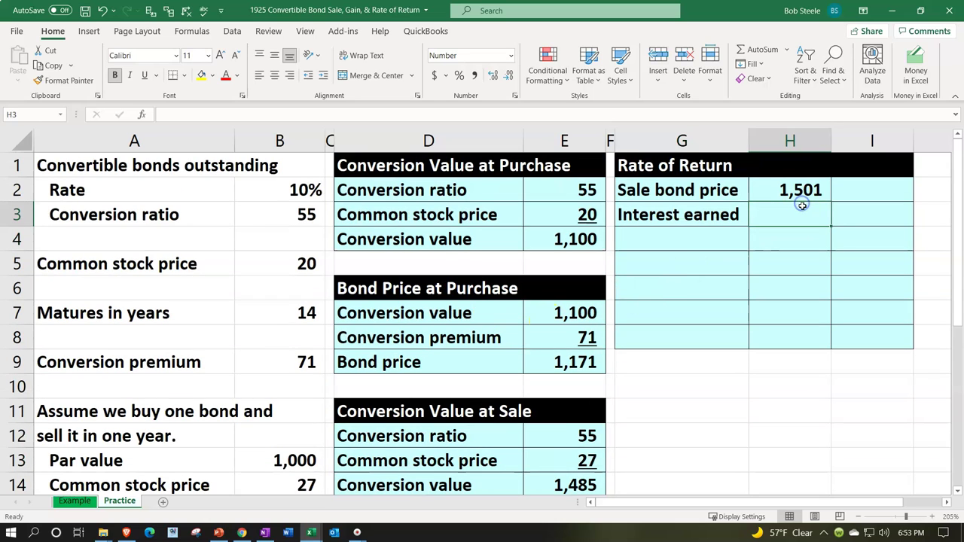
pyautogui.write('=')
pyautogui.scroll(-4, 693, 402)
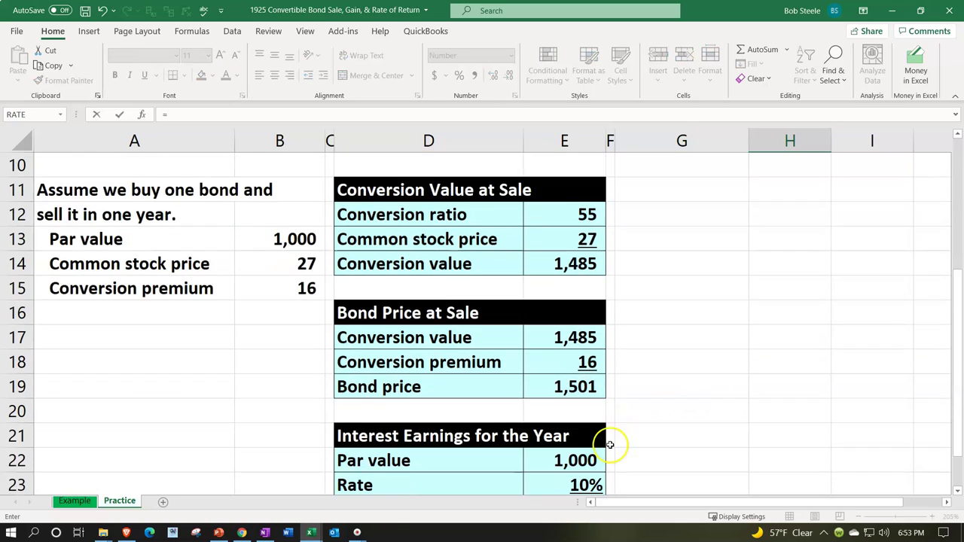
pyautogui.click(620, 423)
pyautogui.click(587, 430)
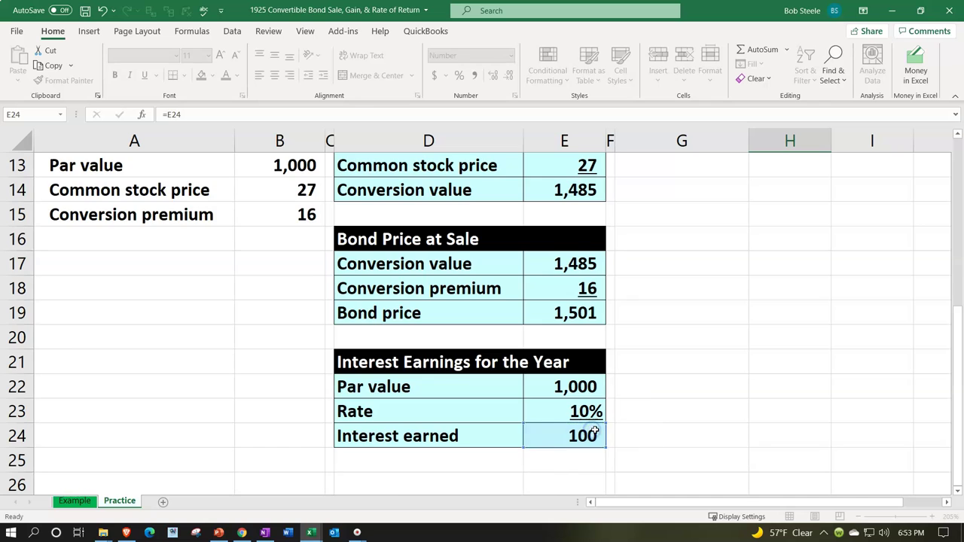
pyautogui.press('Return')
pyautogui.scroll(1, 787, 301)
pyautogui.click(798, 211)
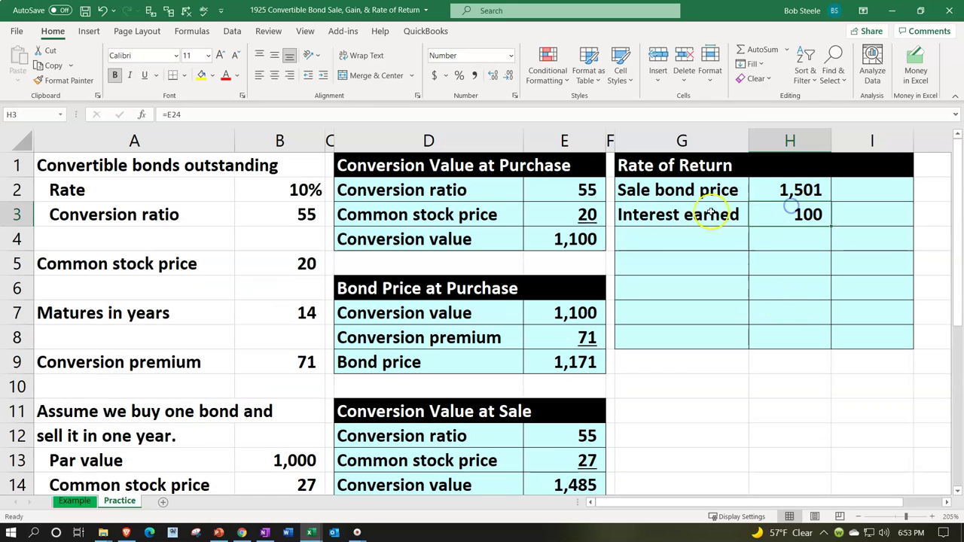
pyautogui.click(144, 74)
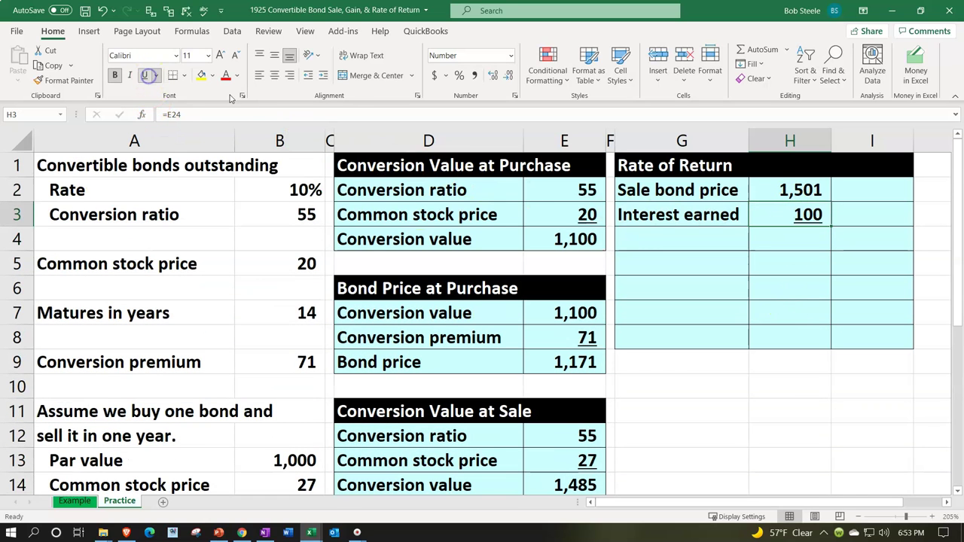
# Step: Add an indented "Inflow" label in G4 and total H2:H3 in I4 with a SUM formula
pyautogui.click(664, 232)
pyautogui.write('Infl')
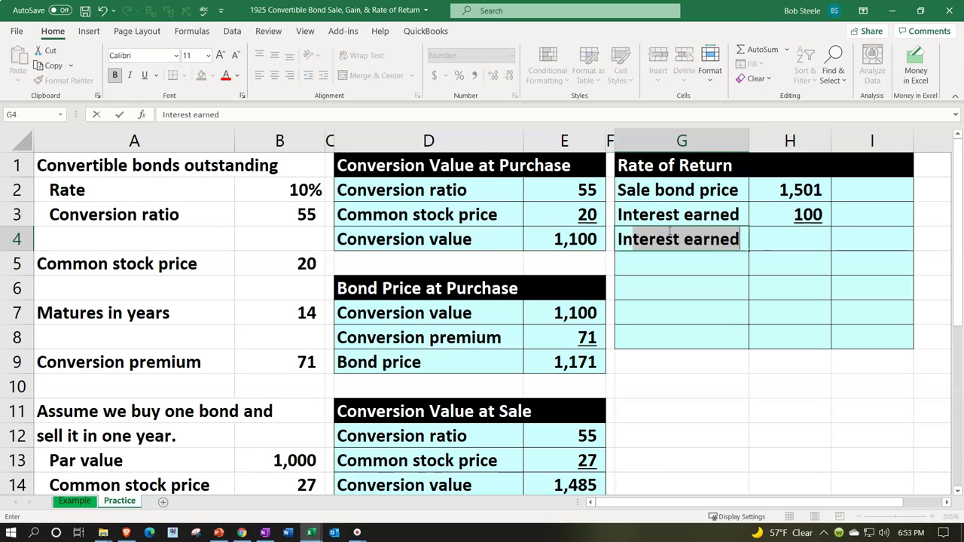
pyautogui.write('ow')
pyautogui.press('Right')
pyautogui.press('Right')
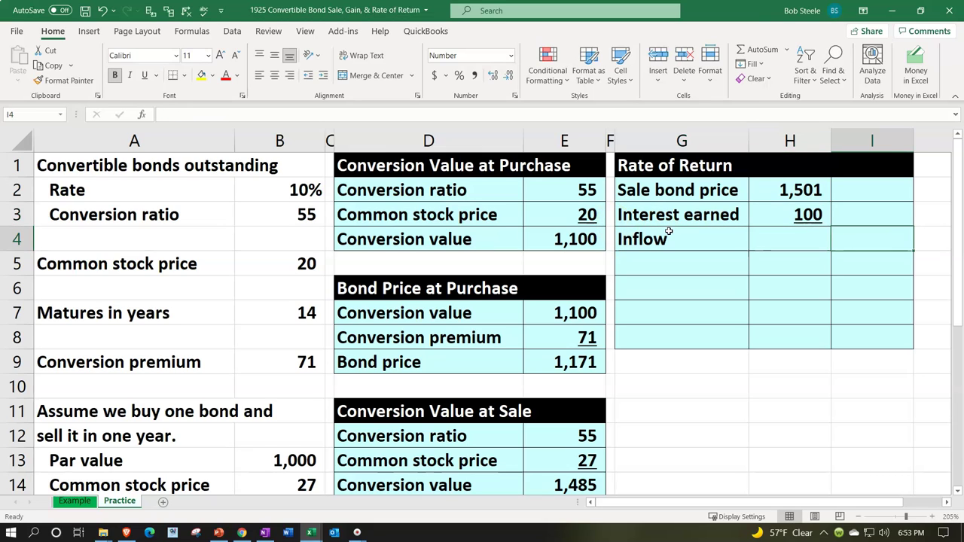
pyautogui.write('=sum(')
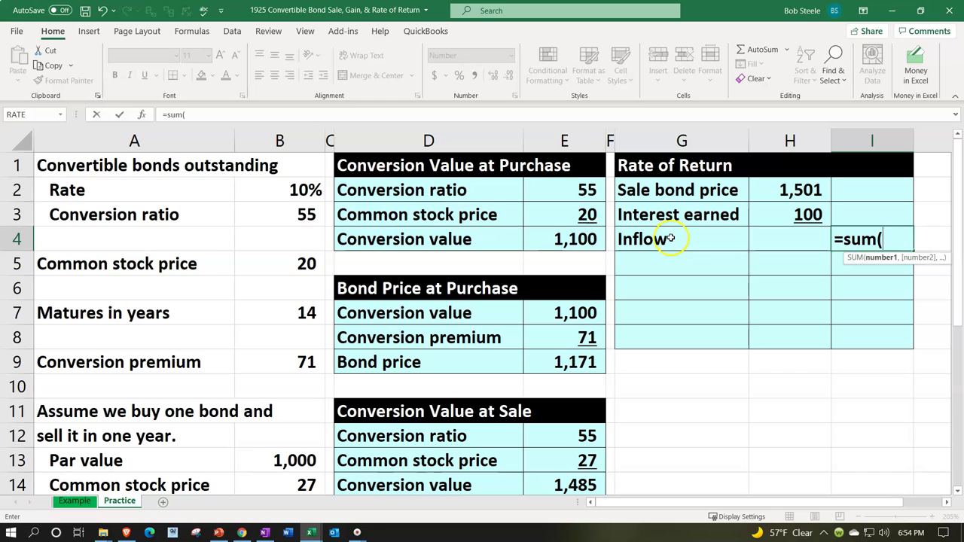
pyautogui.press('Left')
pyautogui.press('Up')
pyautogui.press('Up')
pyautogui.hotkey('shift', 'Down')
pyautogui.press('Return')
pyautogui.click(669, 238)
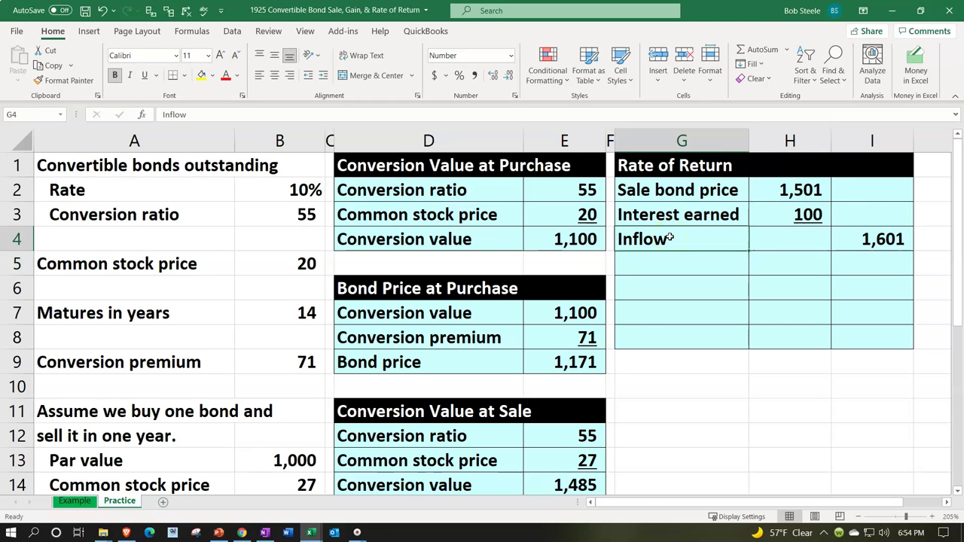
pyautogui.click(326, 80)
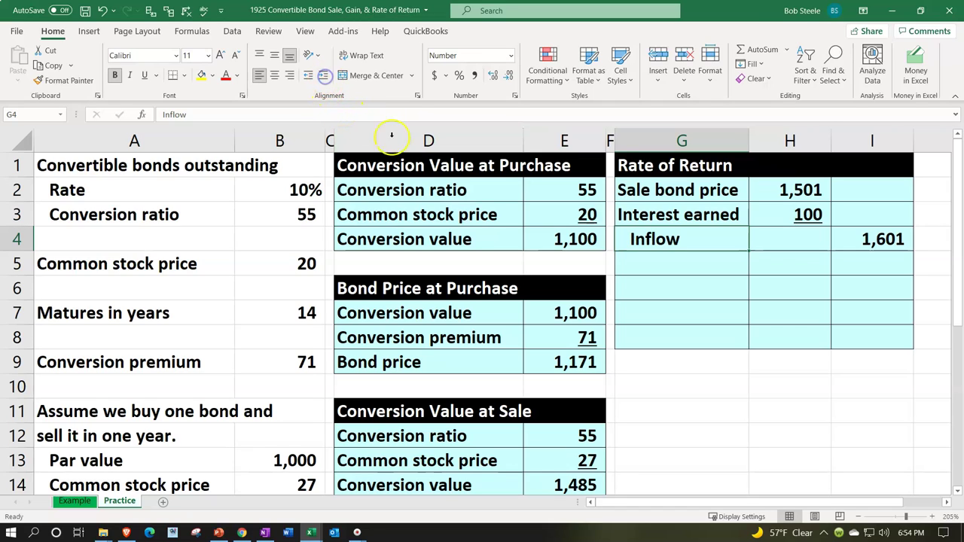
# Step: Label G5 "Purchase price bond" and link I5 to the purchase bond price in E9, underlined
pyautogui.click(654, 269)
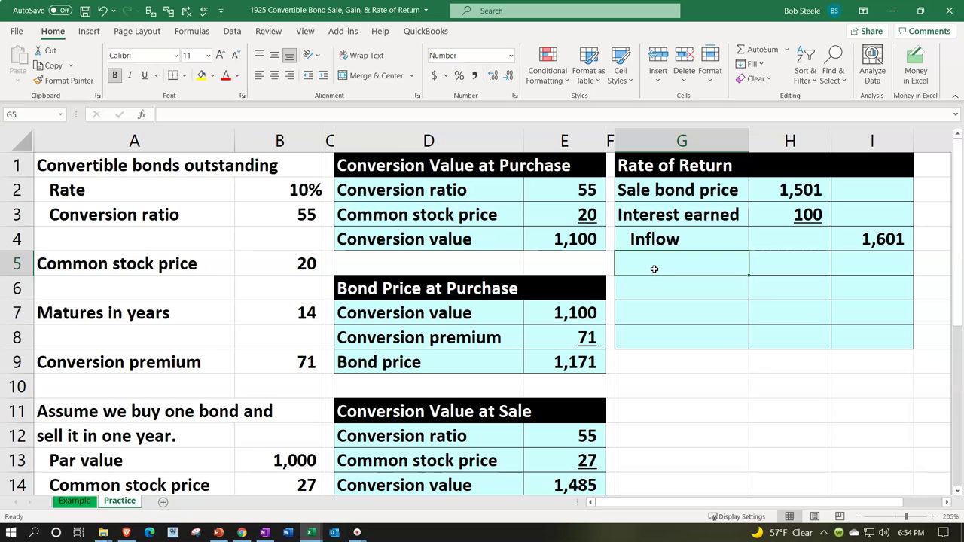
pyautogui.write('Purchase price bond')
pyautogui.press('Tab')
pyautogui.press('Tab')
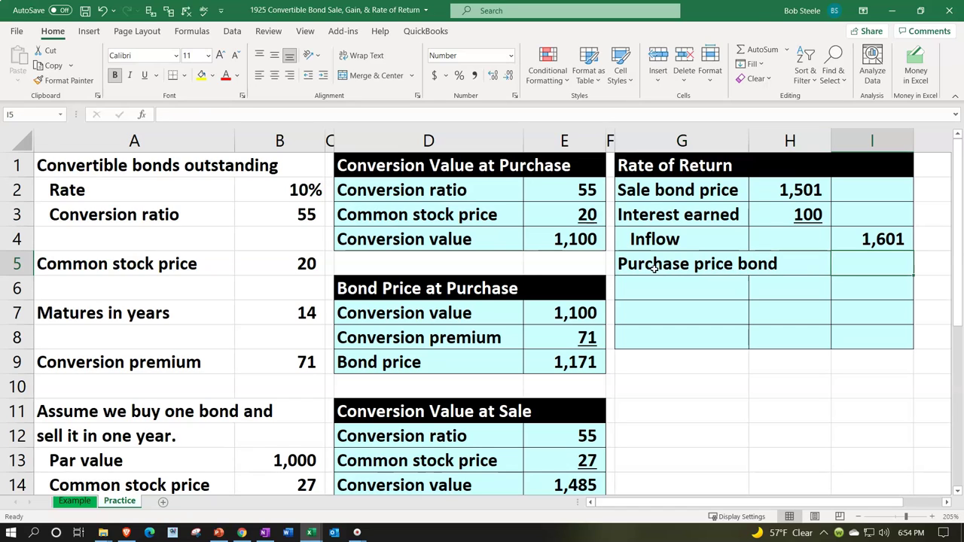
pyautogui.write('=')
pyautogui.click(591, 360)
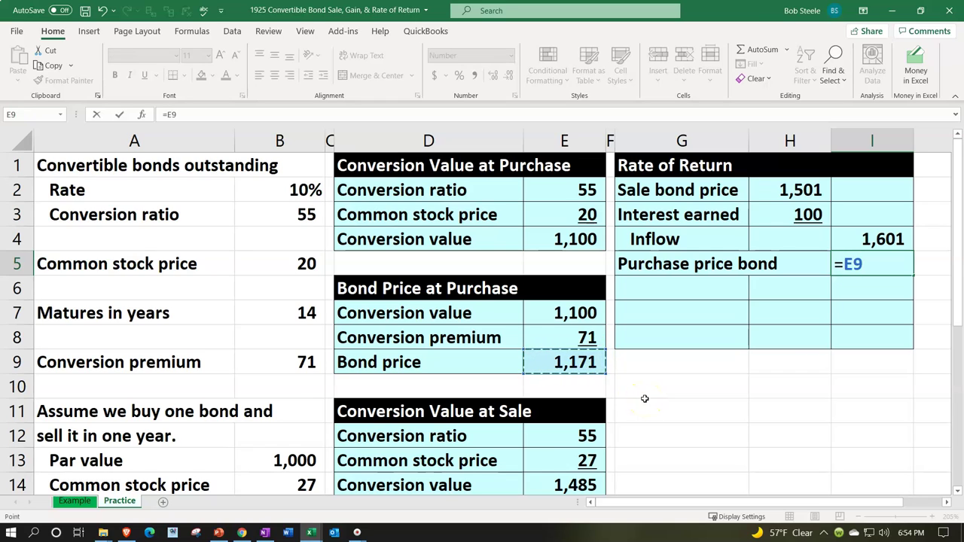
pyautogui.press('Return')
pyautogui.press('Up')
pyautogui.press('Right')
pyautogui.press('Right')
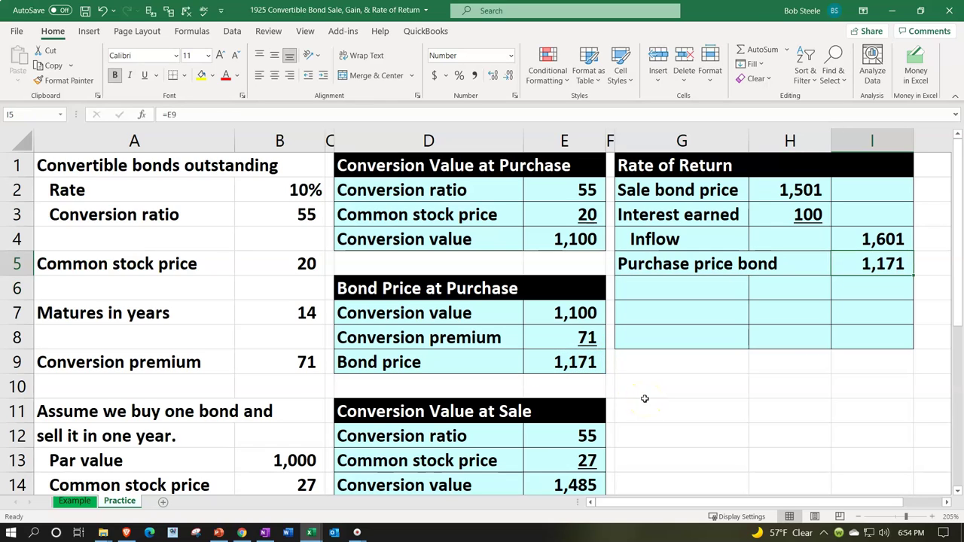
pyautogui.click(144, 76)
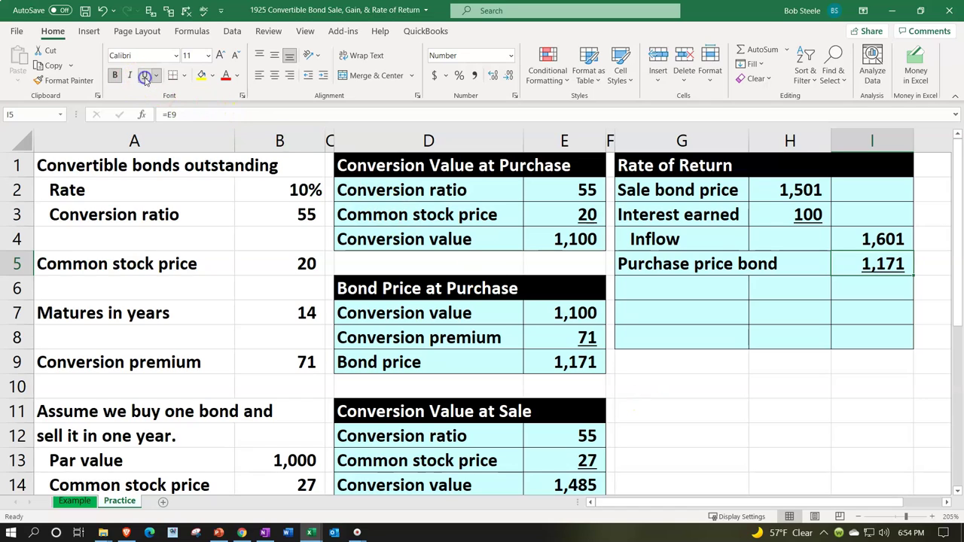
# Step: Label G6 "Gain" and calculate it in I6 as the inflow in I4 minus the purchase price in I5
pyautogui.click(639, 285)
pyautogui.write('Gain')
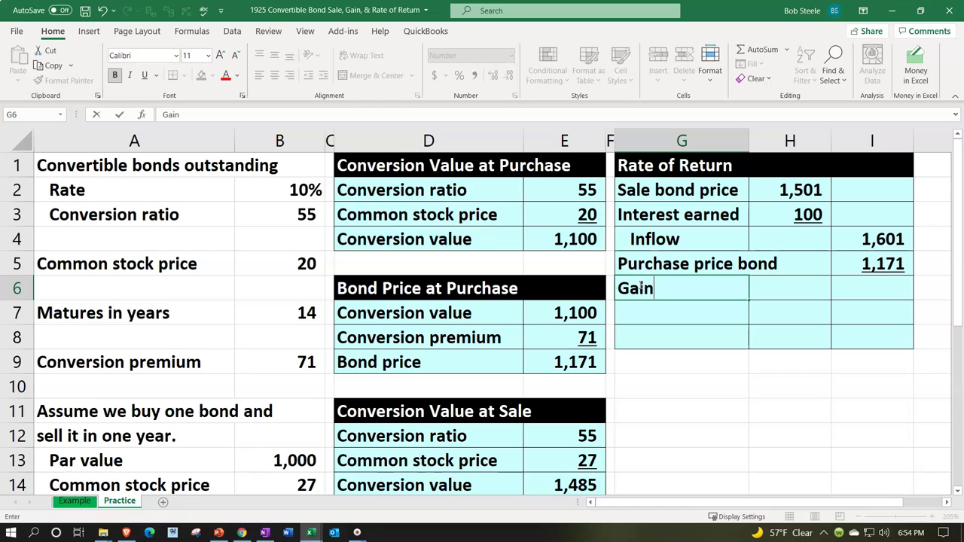
pyautogui.press('Right')
pyautogui.press('Right')
pyautogui.write('=')
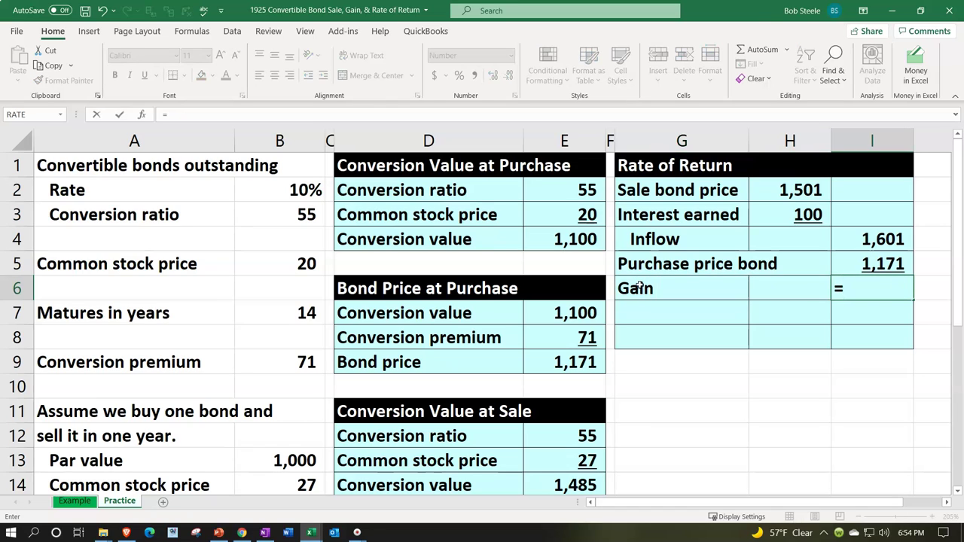
pyautogui.press('Up')
pyautogui.press('Up')
pyautogui.write('-')
pyautogui.press('Up')
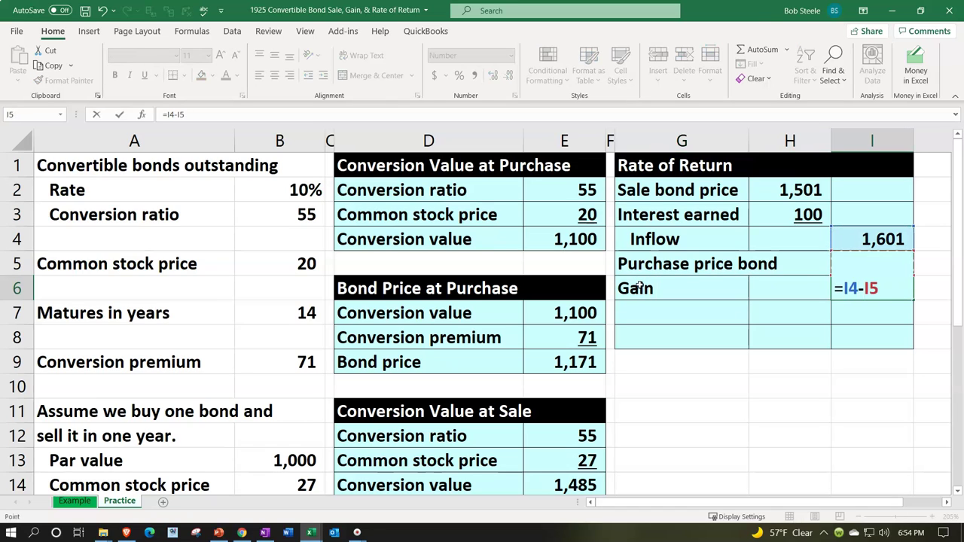
pyautogui.press('Return')
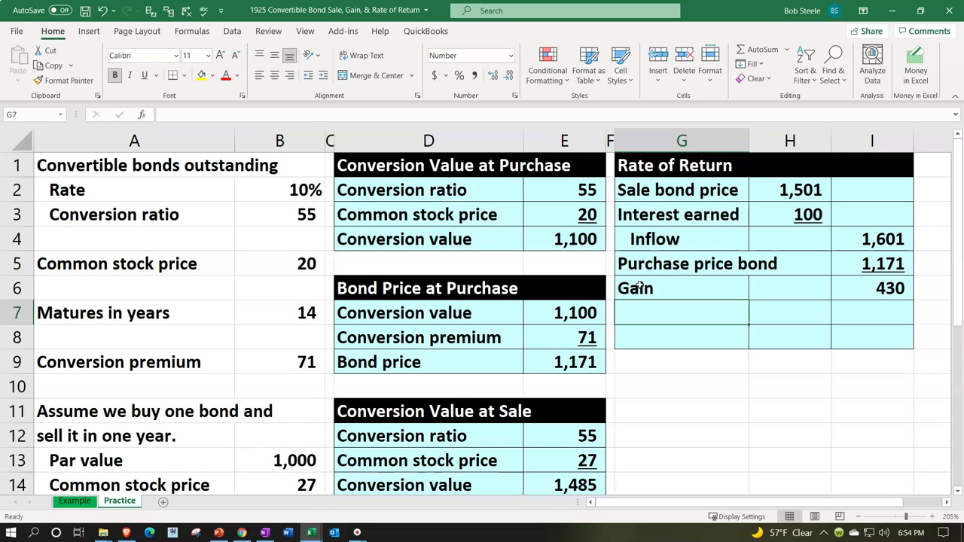
# Step: Link G7 to the "Purchase price bond" label in G5 and I7 to its amount in I5, underlining the amount
pyautogui.write('=')
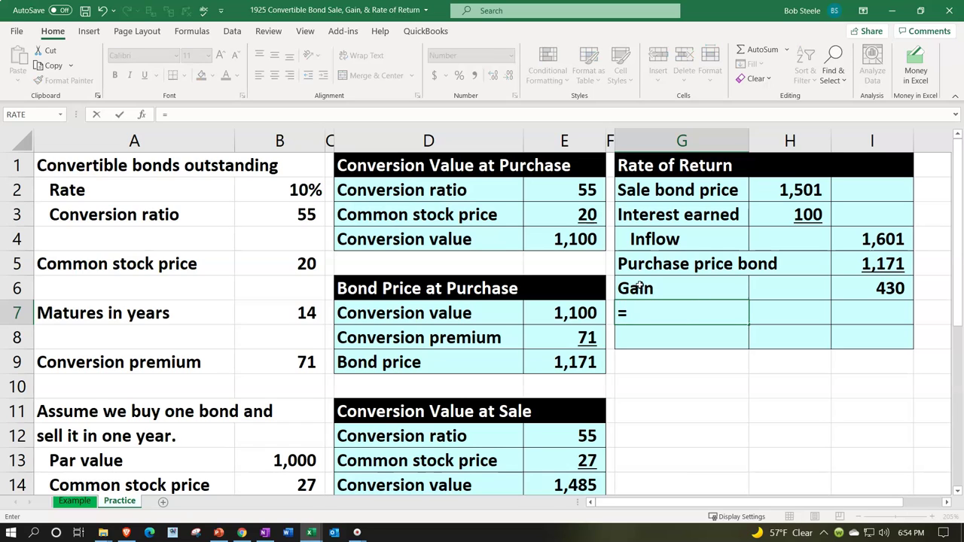
pyautogui.press('Up')
pyautogui.press('Up')
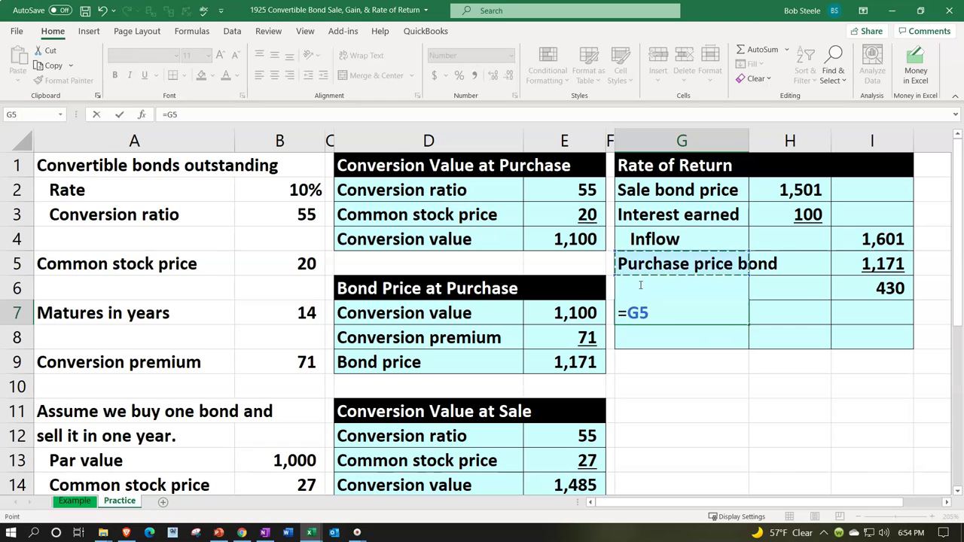
pyautogui.press('Tab')
pyautogui.press('Tab')
pyautogui.write('+')
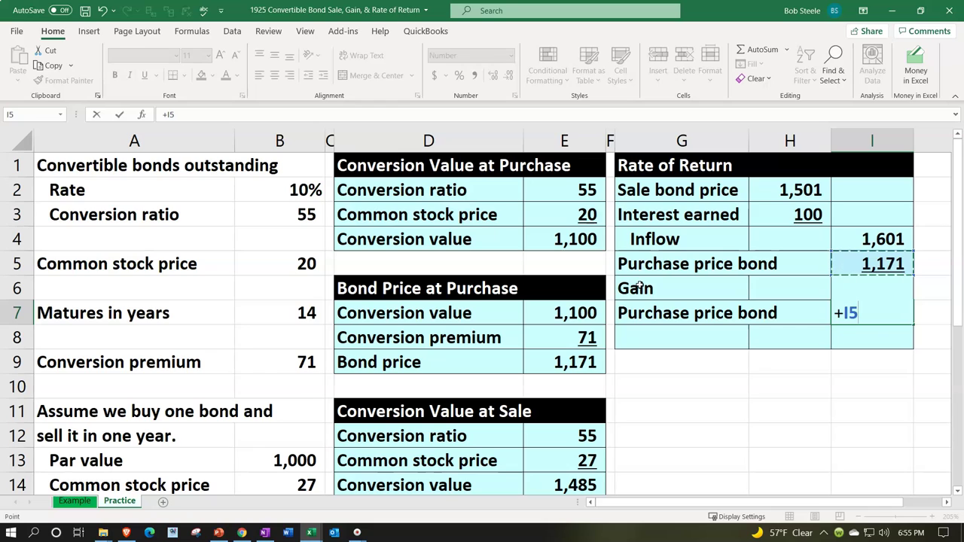
pyautogui.press('Return')
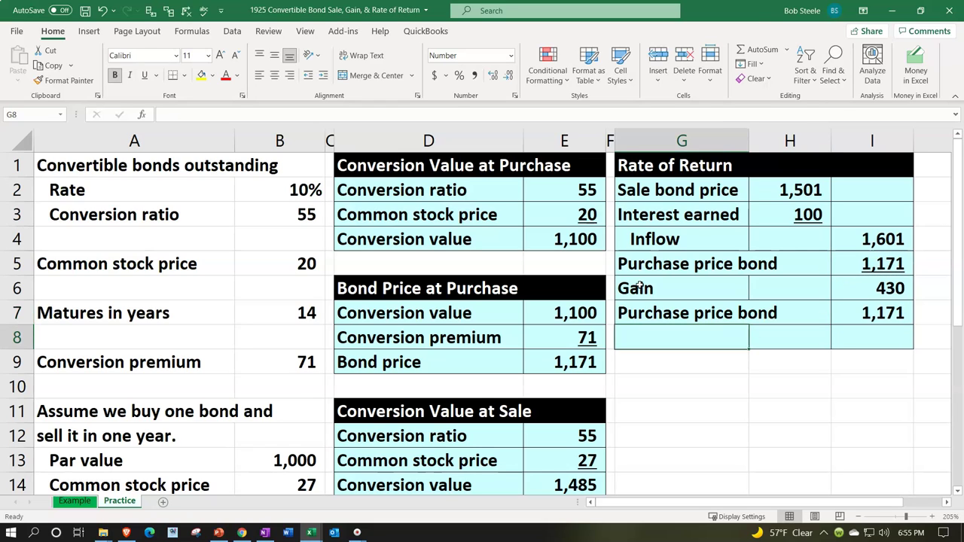
pyautogui.press('Up')
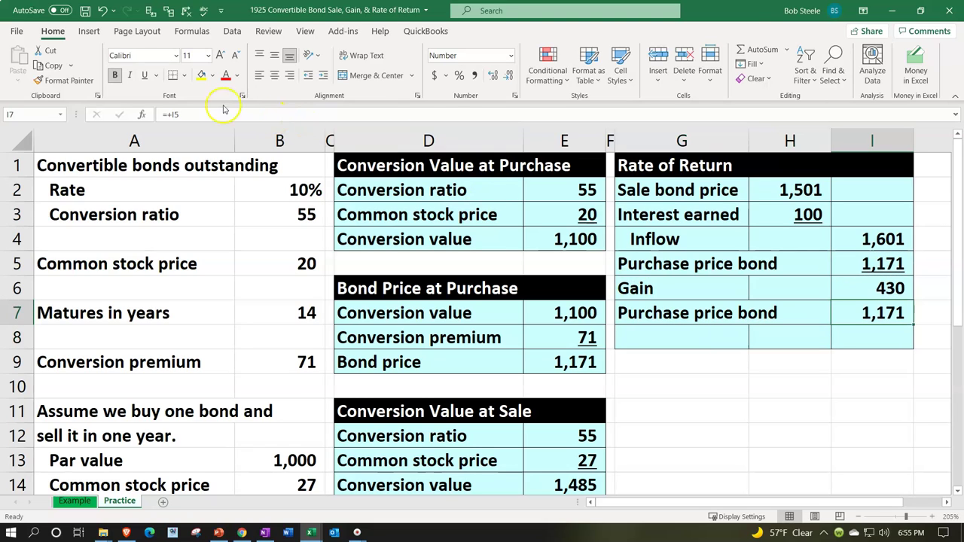
pyautogui.click(144, 75)
# Step: Add the label "Rate of return" in G8
pyautogui.click(647, 330)
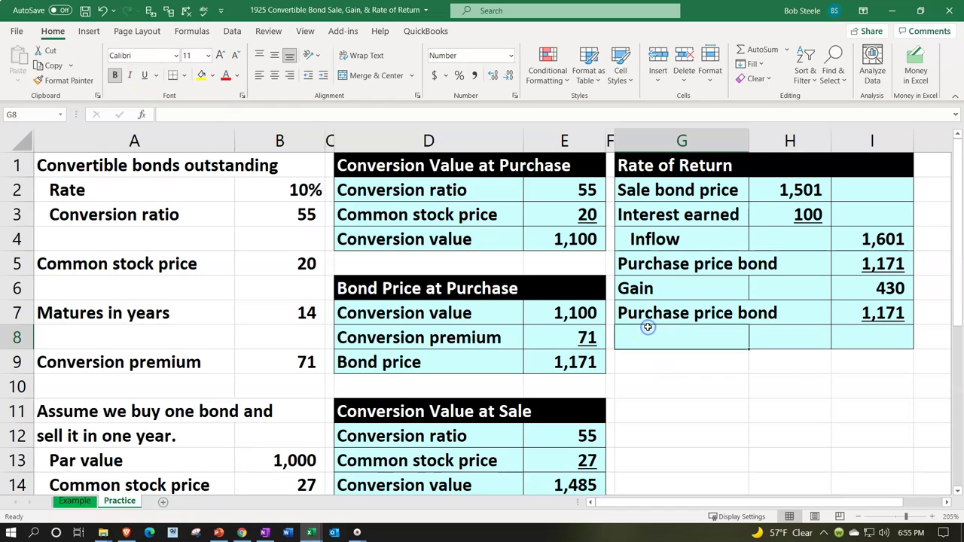
pyautogui.write('Rate of retru')
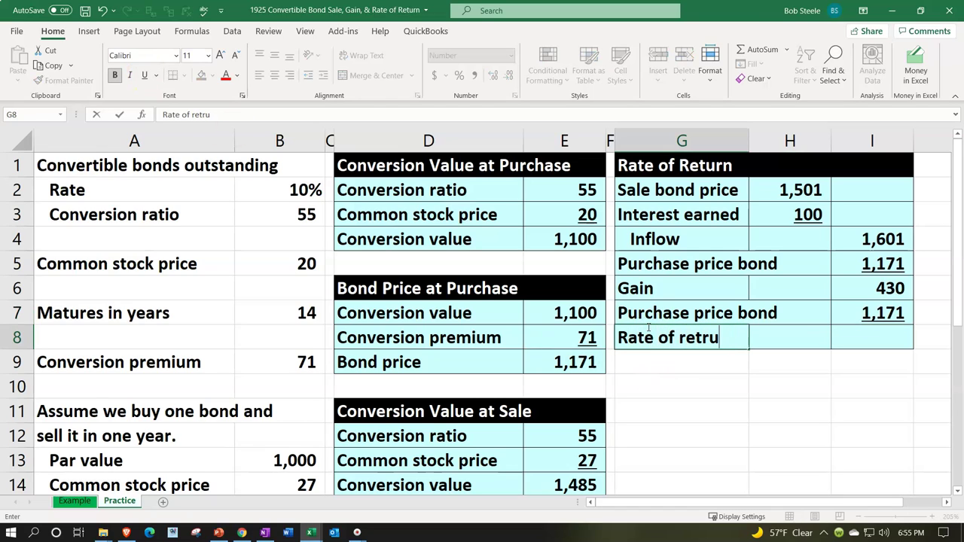
pyautogui.press('BackSpace')
pyautogui.write('u')
pyautogui.press('BackSpace')
pyautogui.press('BackSpace')
pyautogui.press('BackSpace')
pyautogui.write('turn')
pyautogui.press('Tab')
pyautogui.press('Tab')
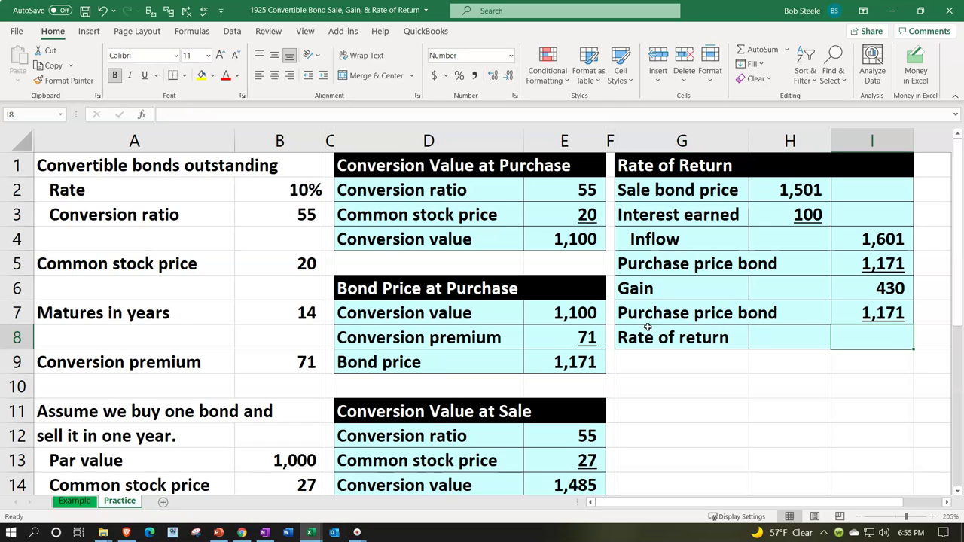
# Step: Calculate the rate of return in I8 as I6 divided by I7, formatted as a percentage with two decimals
pyautogui.write('=')
pyautogui.press('Up')
pyautogui.press('Up')
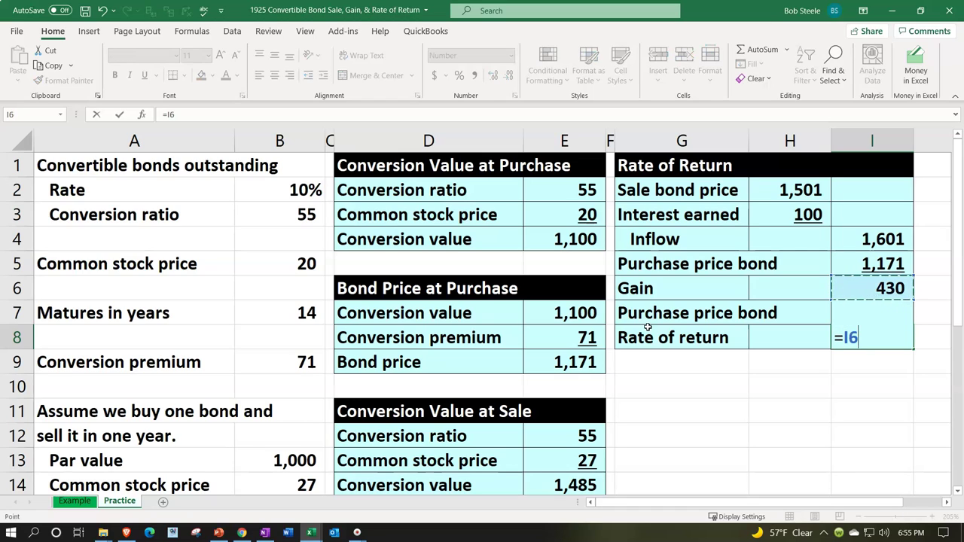
pyautogui.write('/')
pyautogui.press('Up')
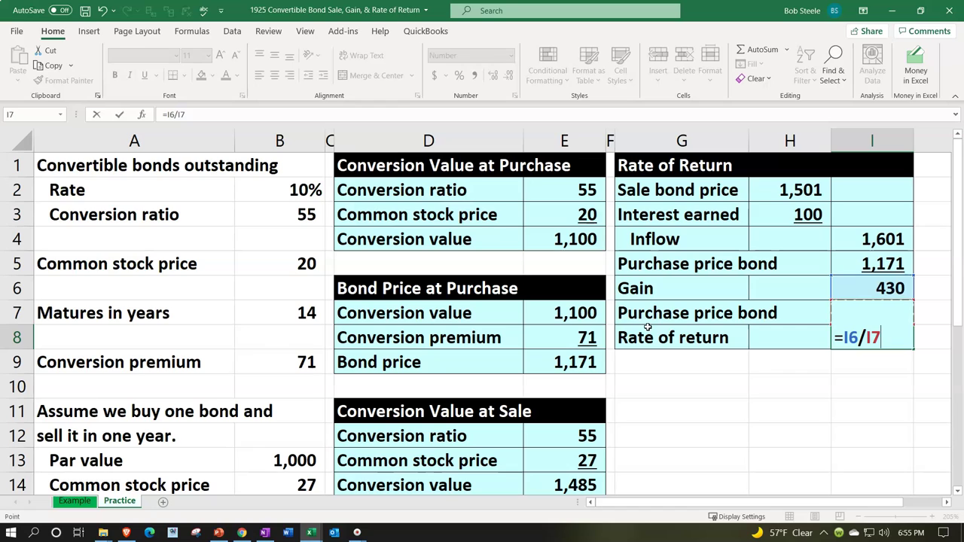
pyautogui.hotkey('ctrl', 'Return')
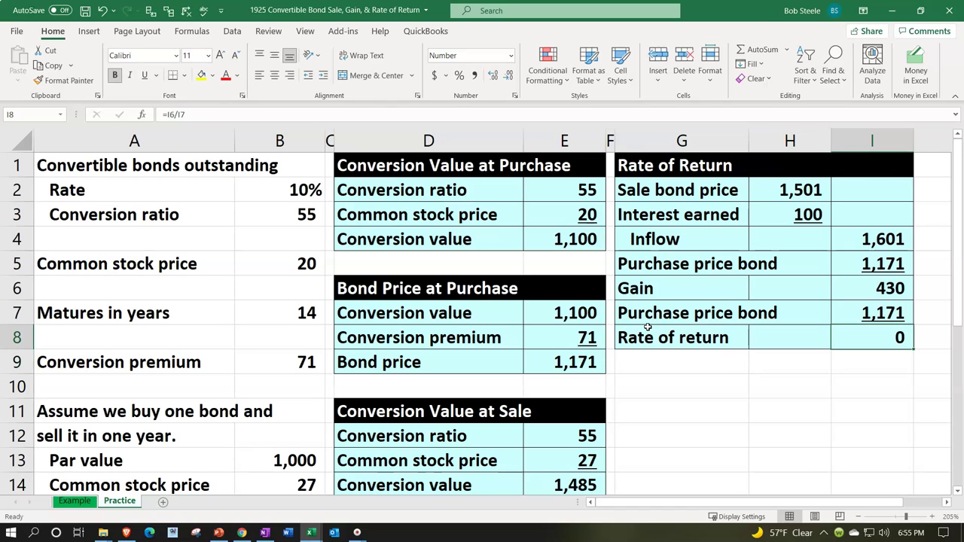
pyautogui.click(460, 75)
pyautogui.click(493, 75)
pyautogui.click(493, 75)
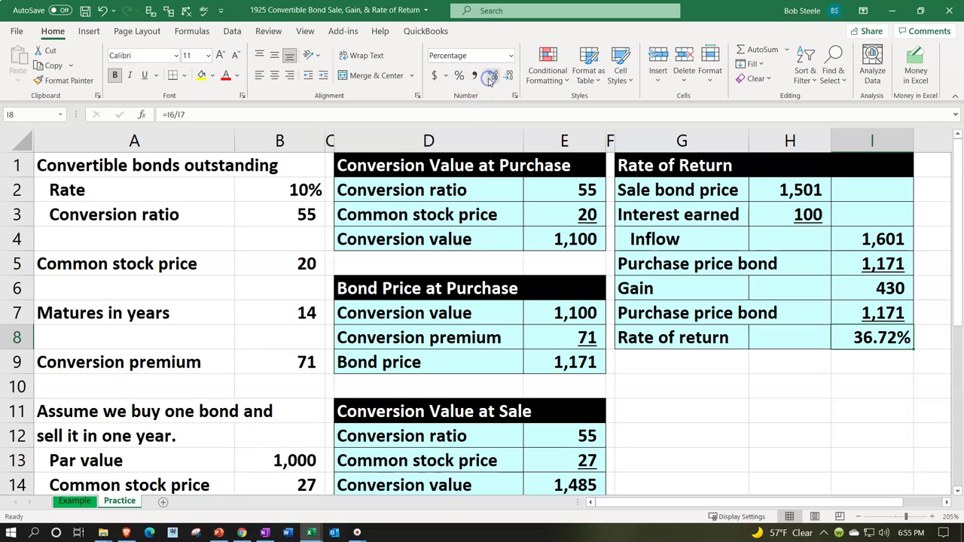